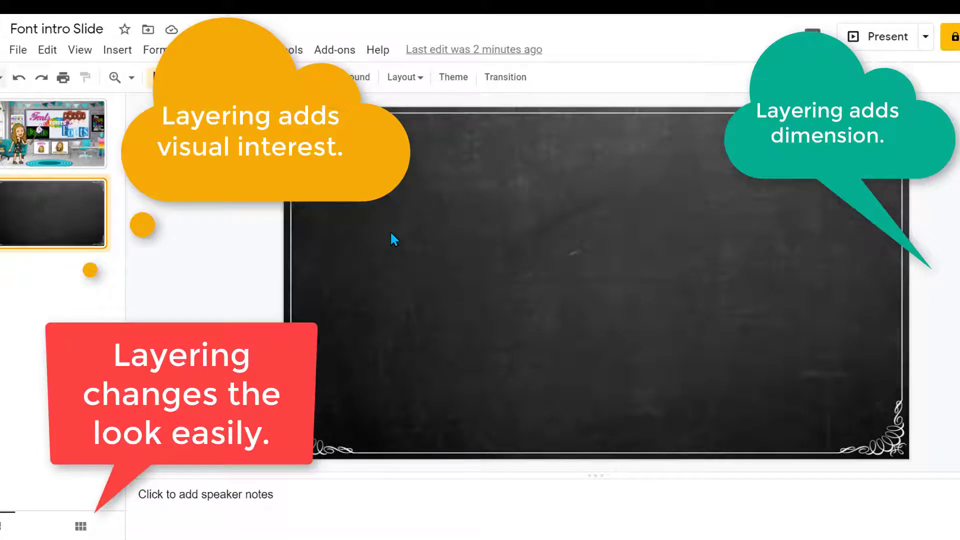
Open the Insert menu on the blank chalkboard second slide
click(117, 51)
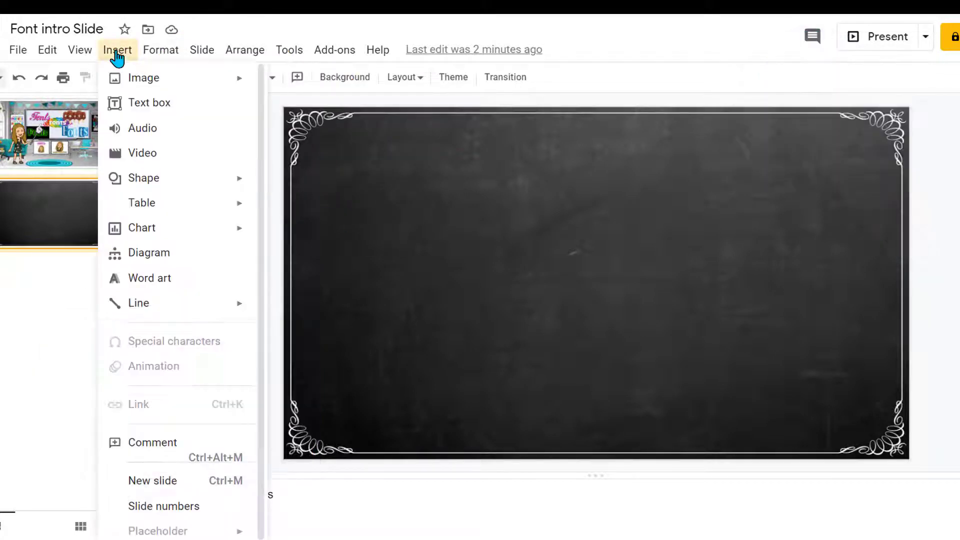
Add 'Fun Font' word art in Fredericka the Great and move it near the slide top
click(149, 279)
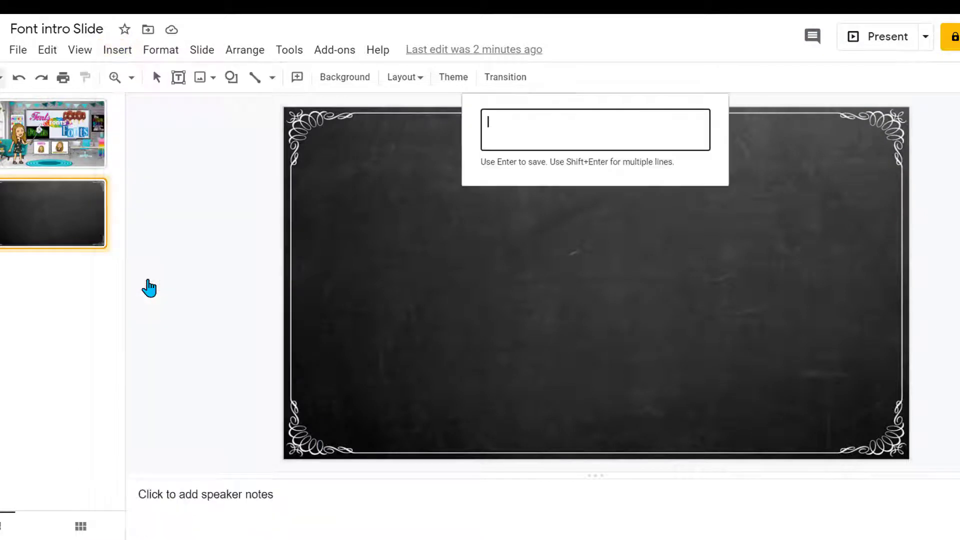
text(Fun Font)
key(Return)
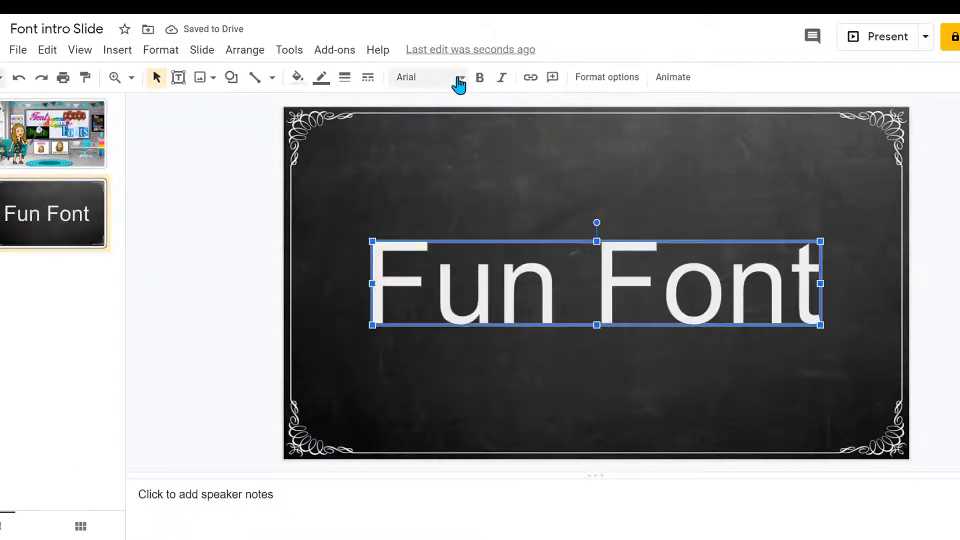
click(460, 83)
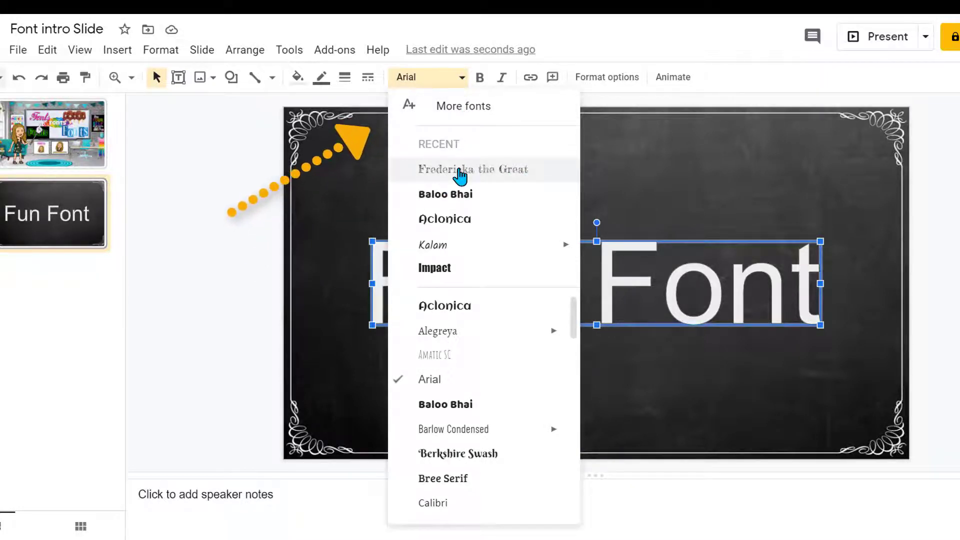
click(497, 176)
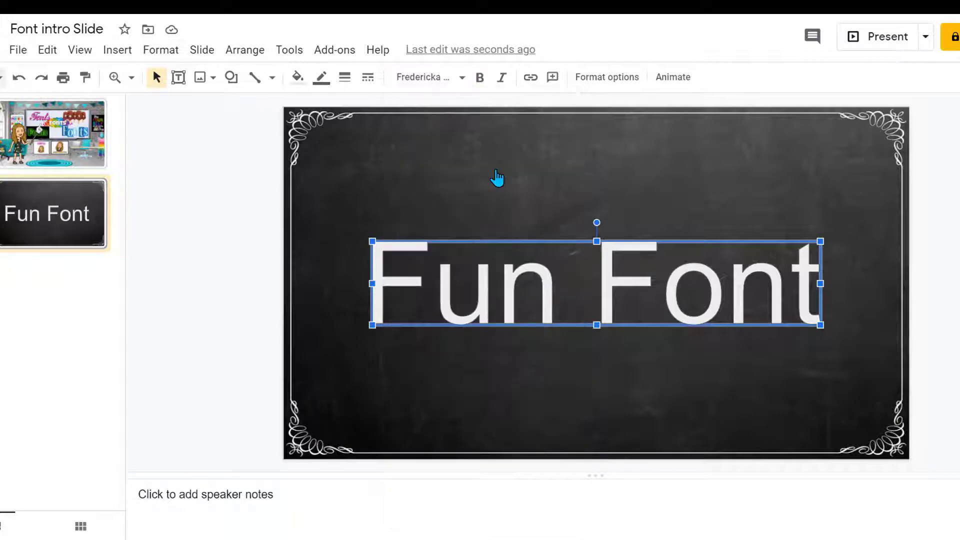
drag(523, 174, 530, 166)
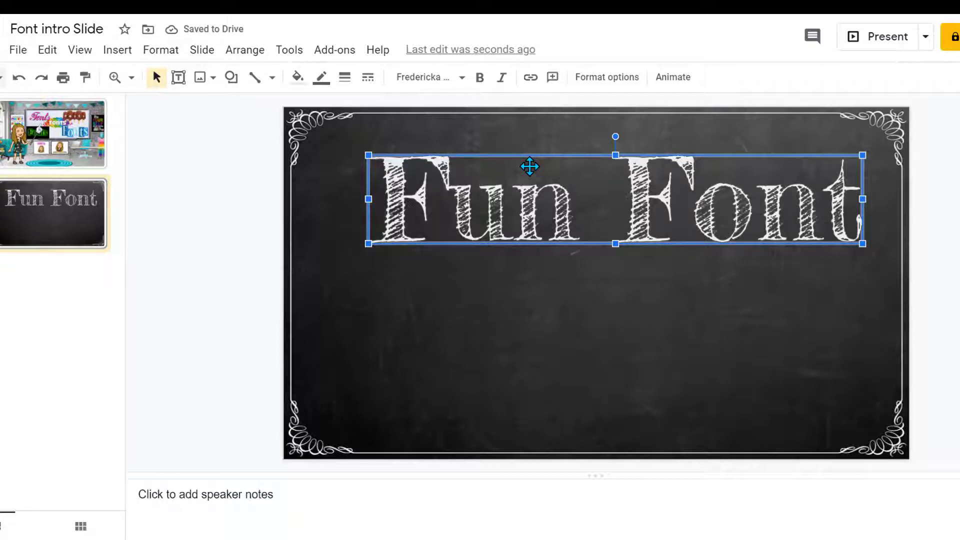
Duplicate the word art, fill the copy yellow, and offset it over the white original
key(ctrl+d)
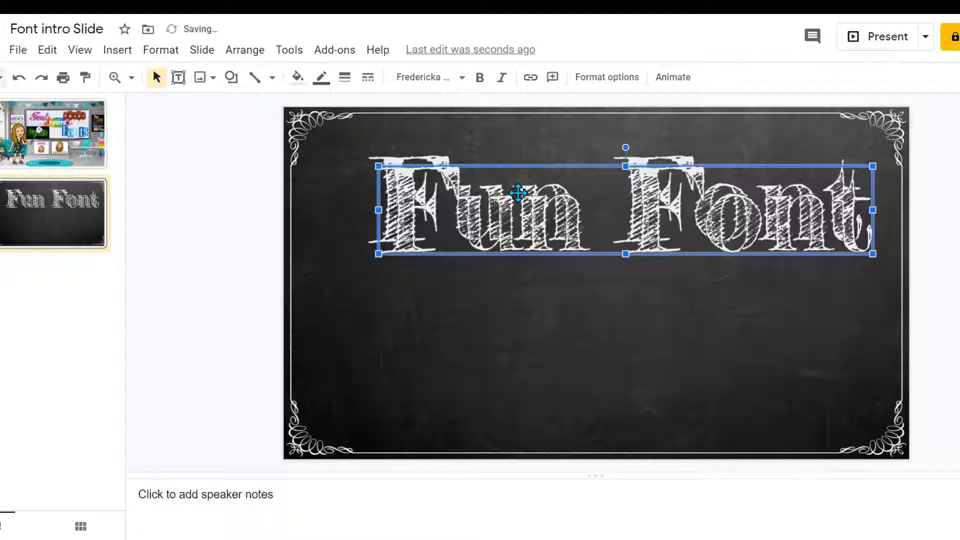
click(297, 78)
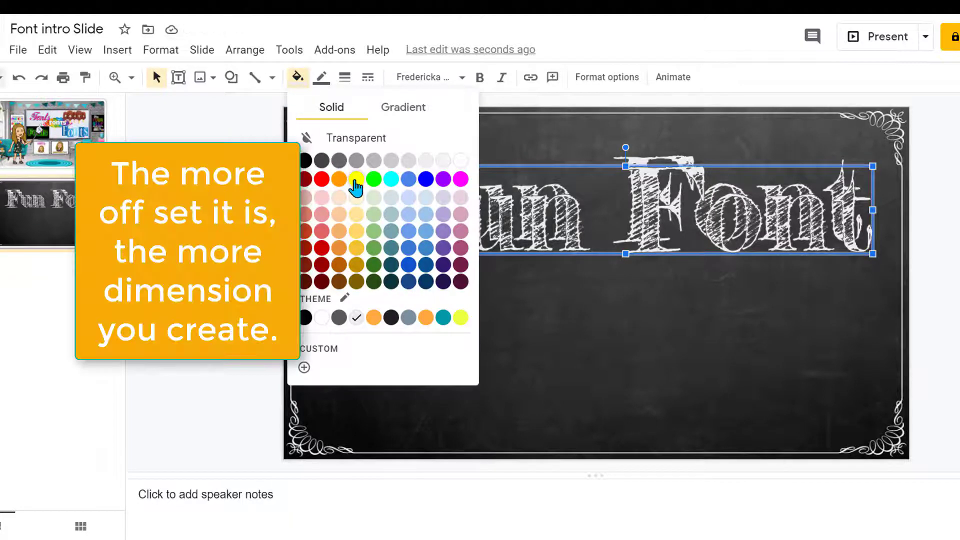
click(356, 179)
drag(492, 234, 482, 223)
key(Right)
key(Down)
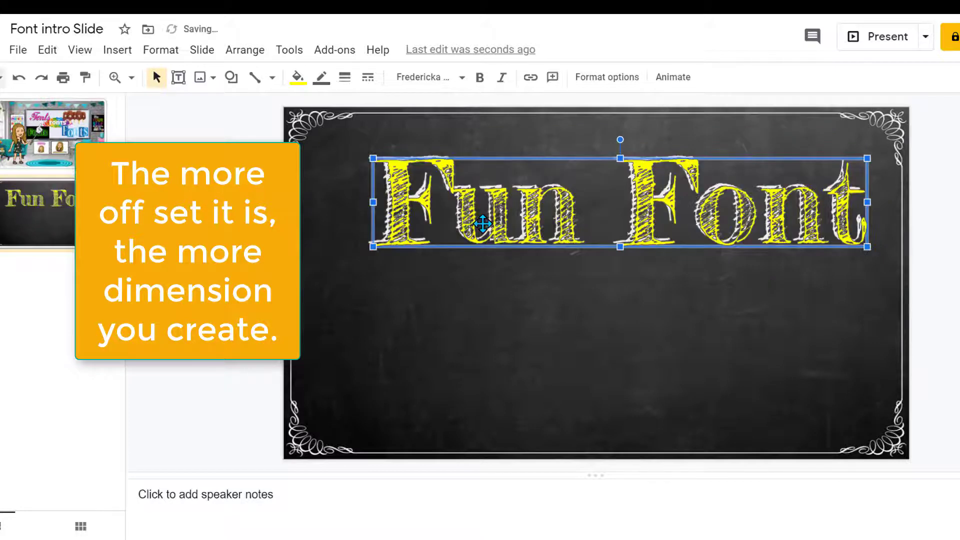
click(484, 330)
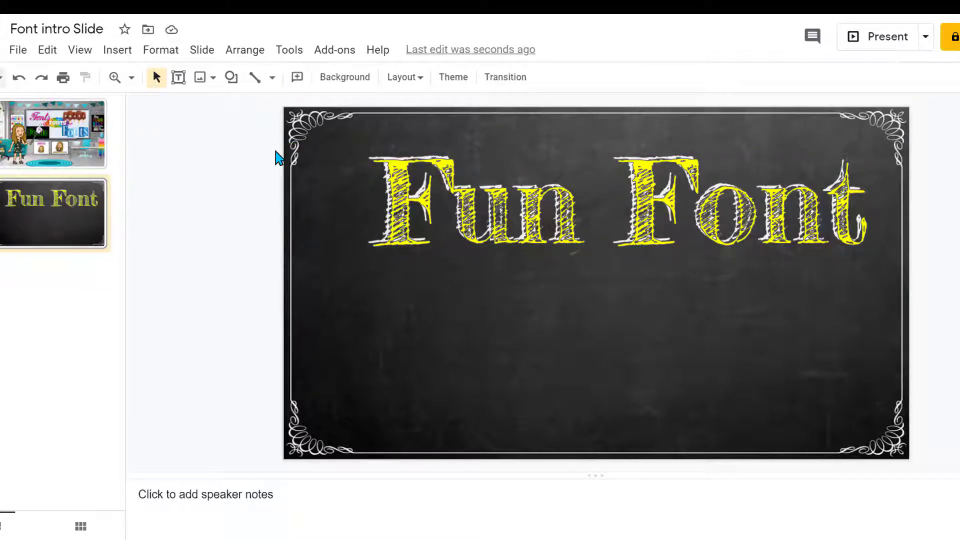
click(127, 52)
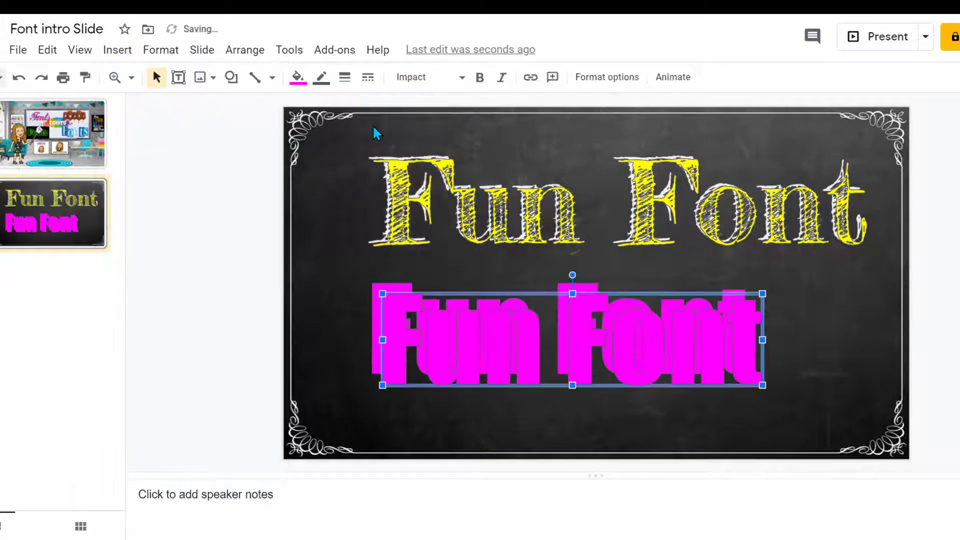
Fill the Impact 'Fun Font' copy cyan and offset it over the magenta copy
click(297, 81)
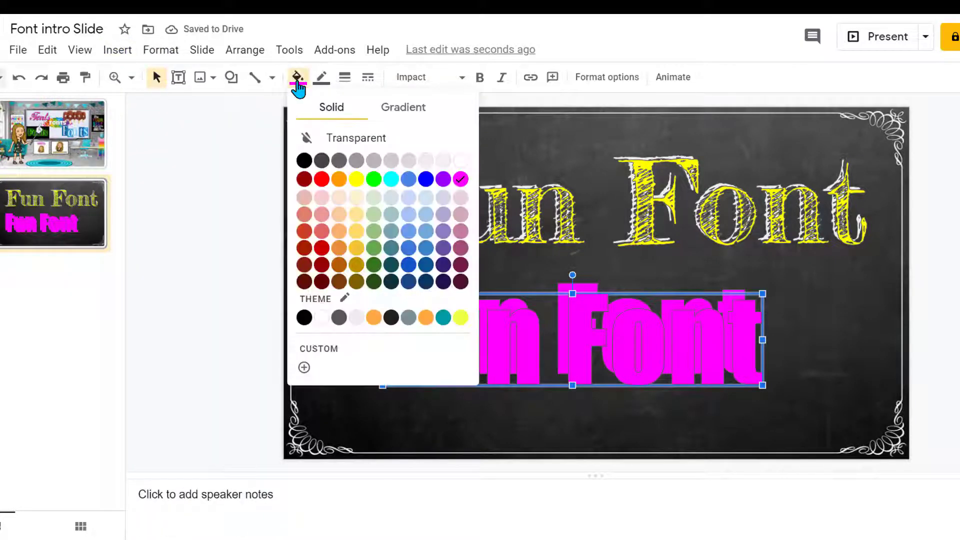
click(391, 179)
mouse_move(447, 340)
mouse_down()
mouse_move(431, 333)
mouse_move(446, 342)
mouse_up()
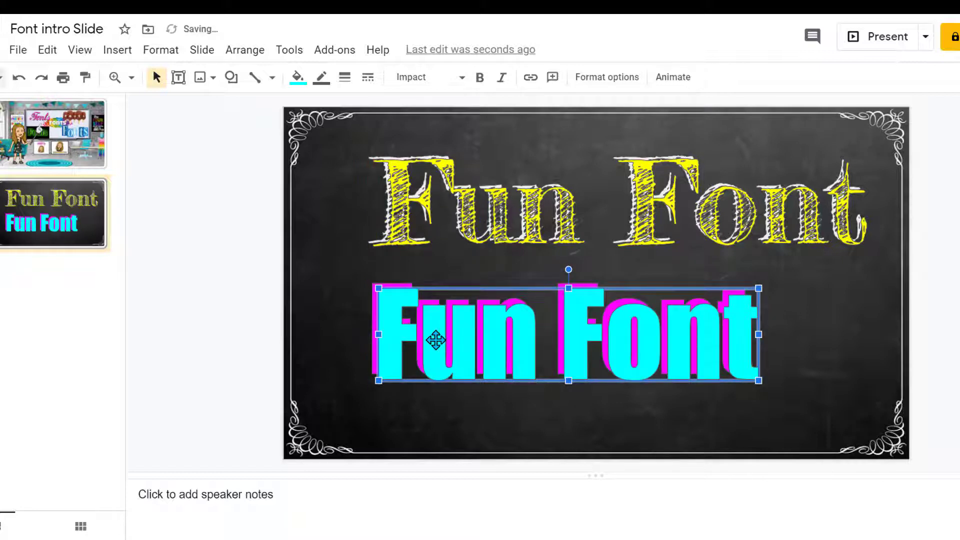
click(336, 301)
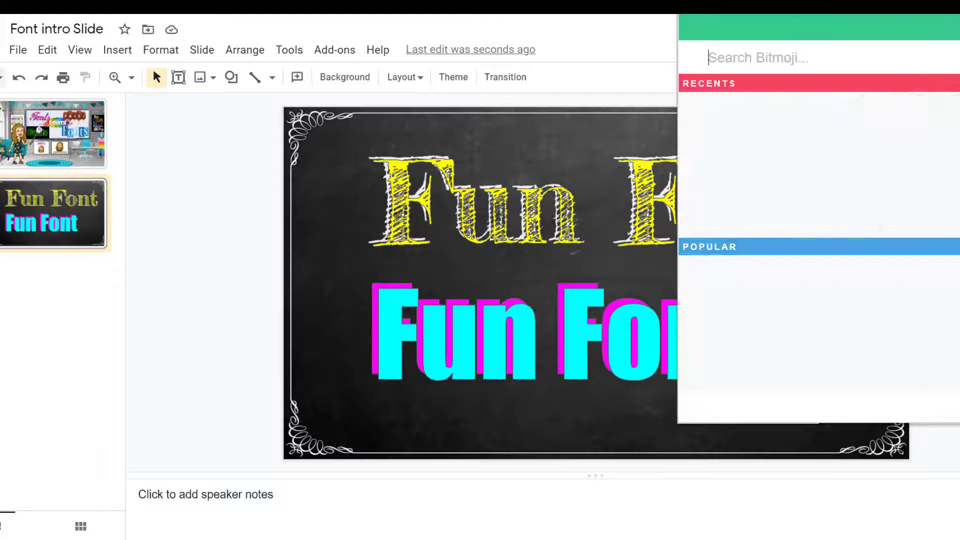
Search Bitmoji for 'Fun Font' and paste the balloon sticker onto the slide
text(Fun Font)
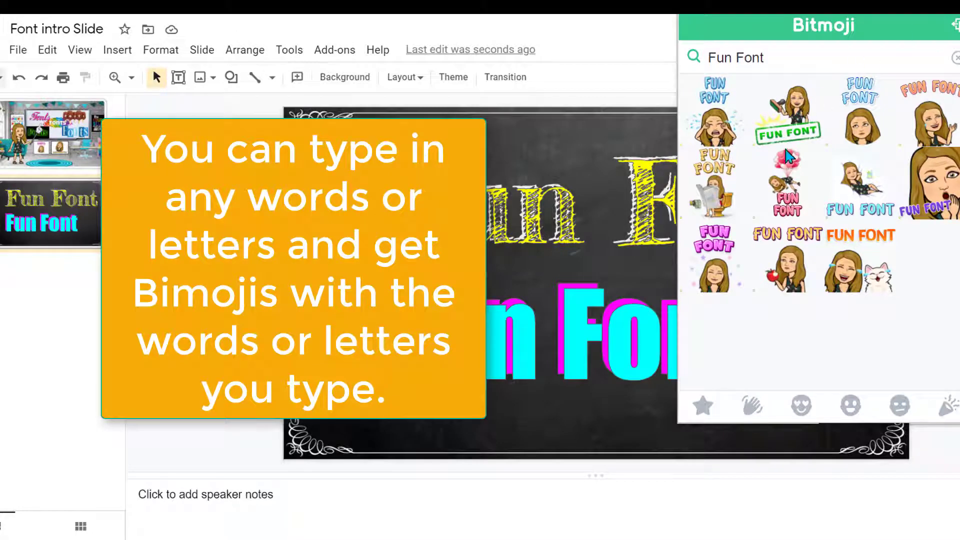
right_click(784, 178)
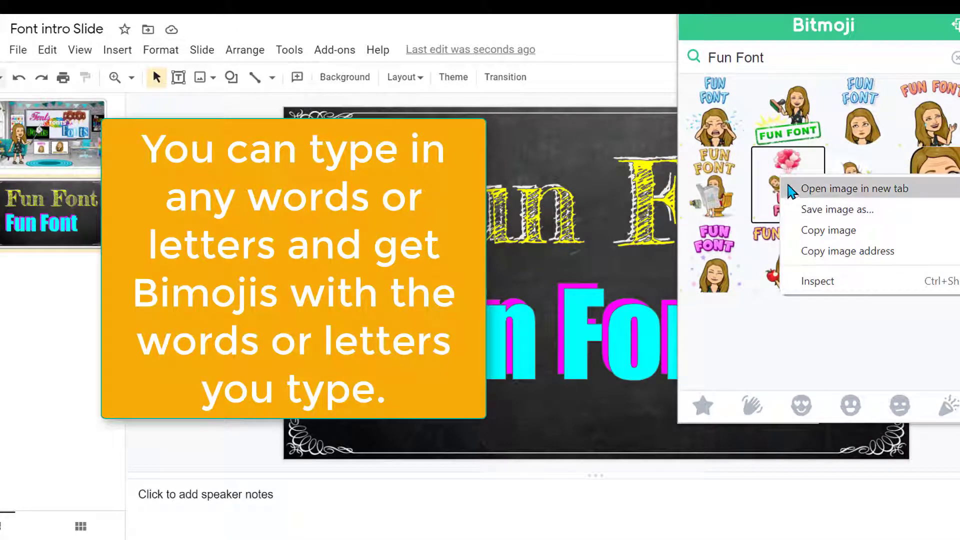
click(807, 231)
click(525, 181)
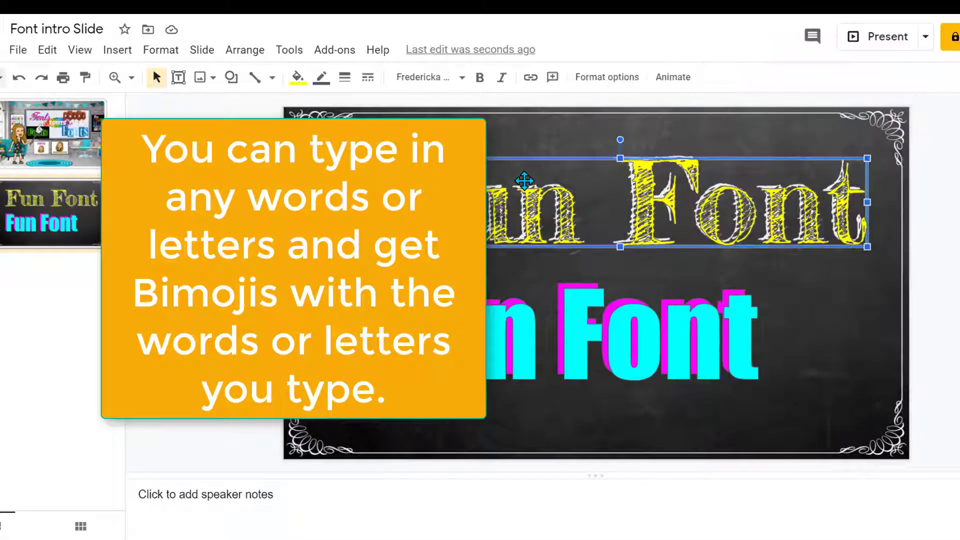
right_click(525, 181)
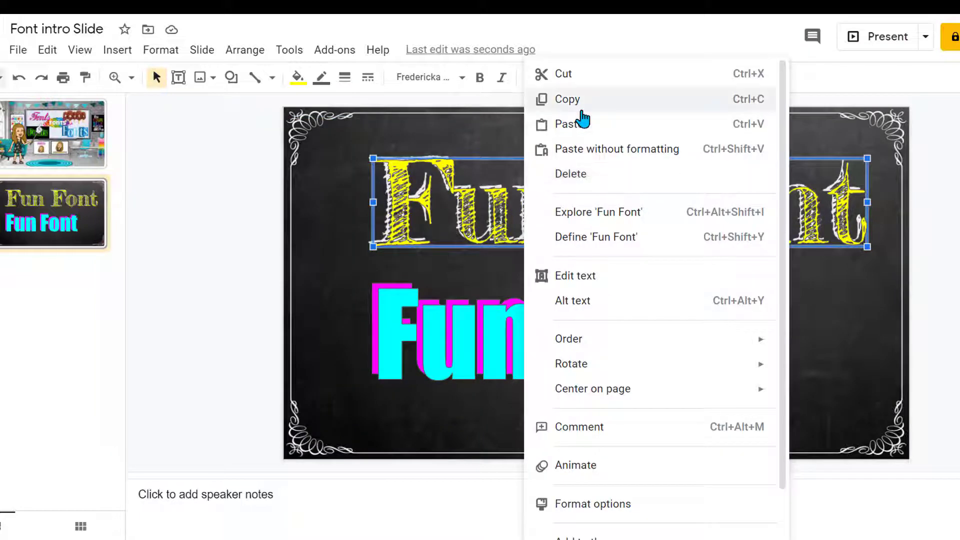
click(570, 124)
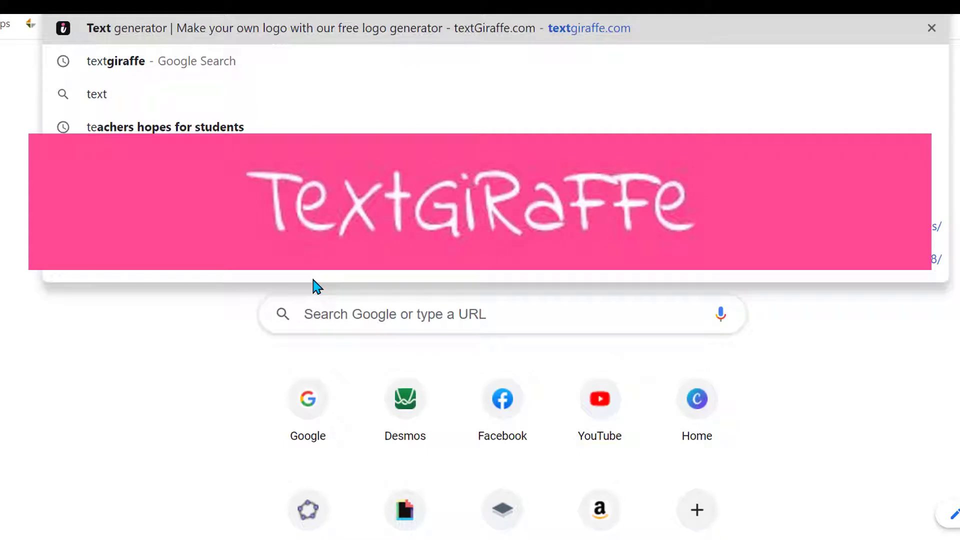
Load textgiraffe.com and browse to page 3 of the logo style gallery
text(giraffe.com)
key(Return)
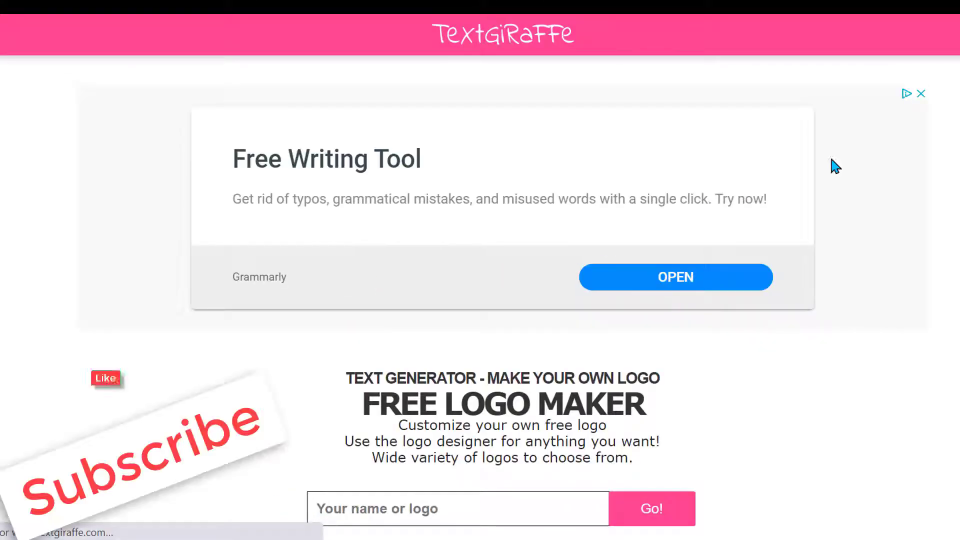
scroll(480, 300, down, 6)
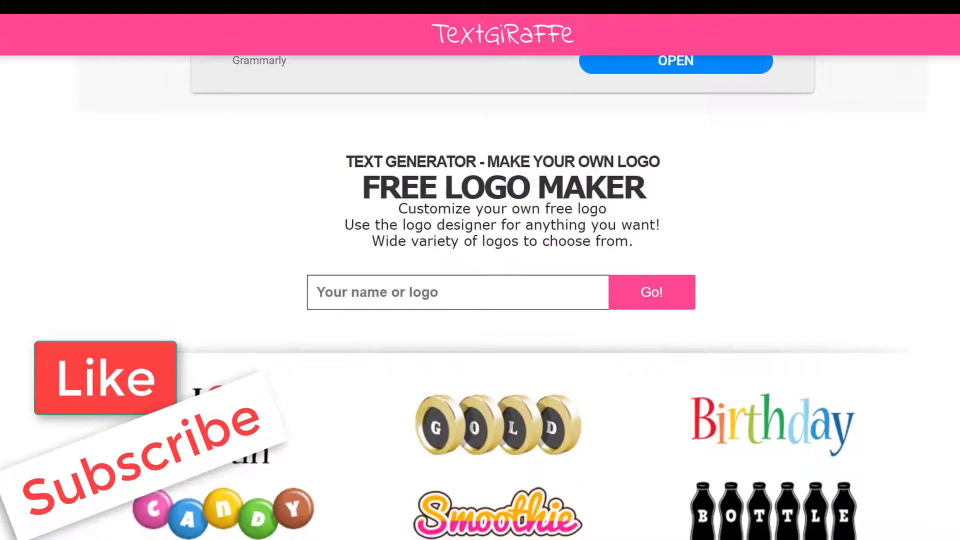
scroll(480, 300, down, 6)
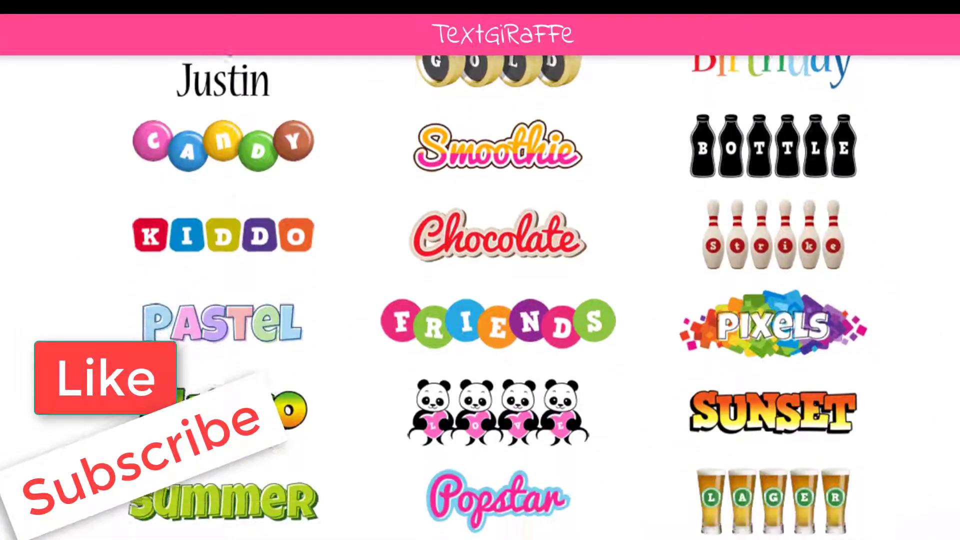
scroll(480, 300, down, 3)
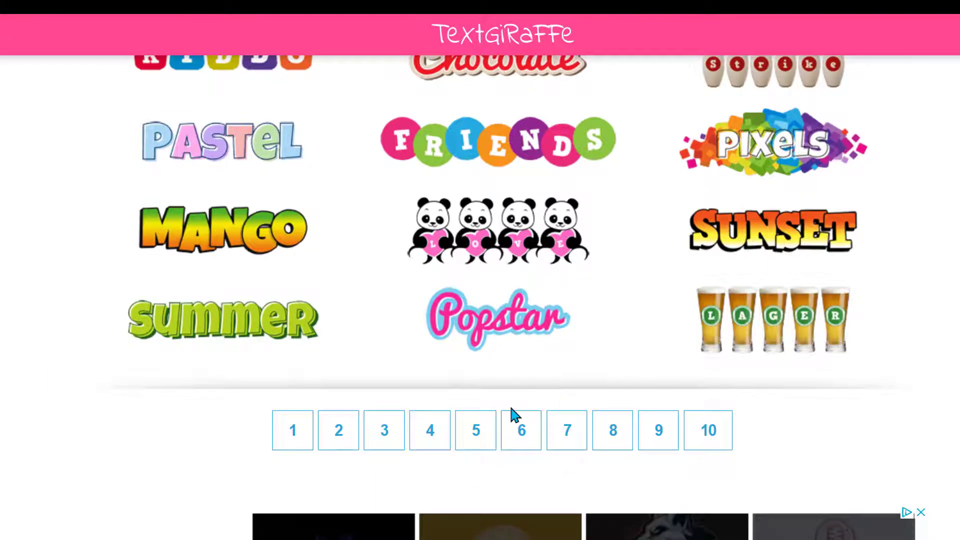
click(373, 442)
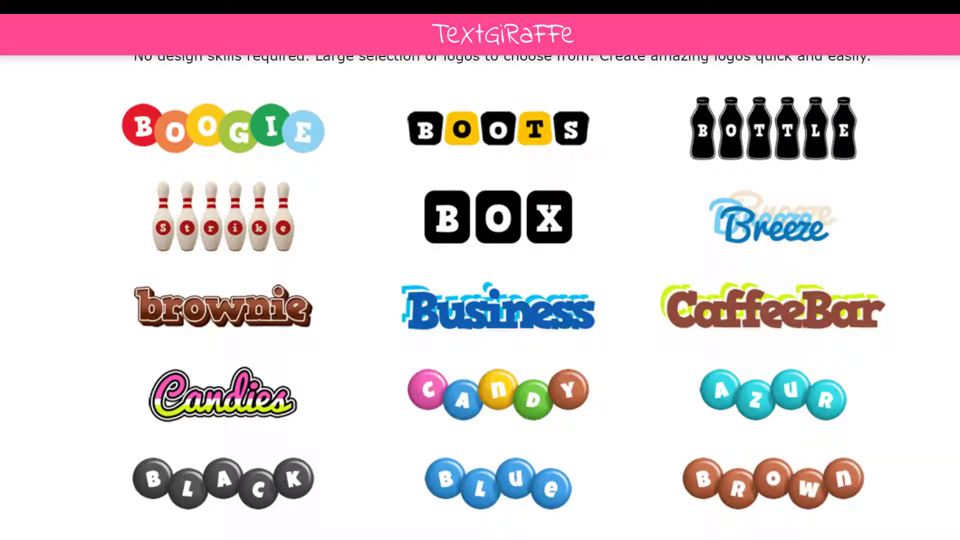
scroll(480, 300, down, 1)
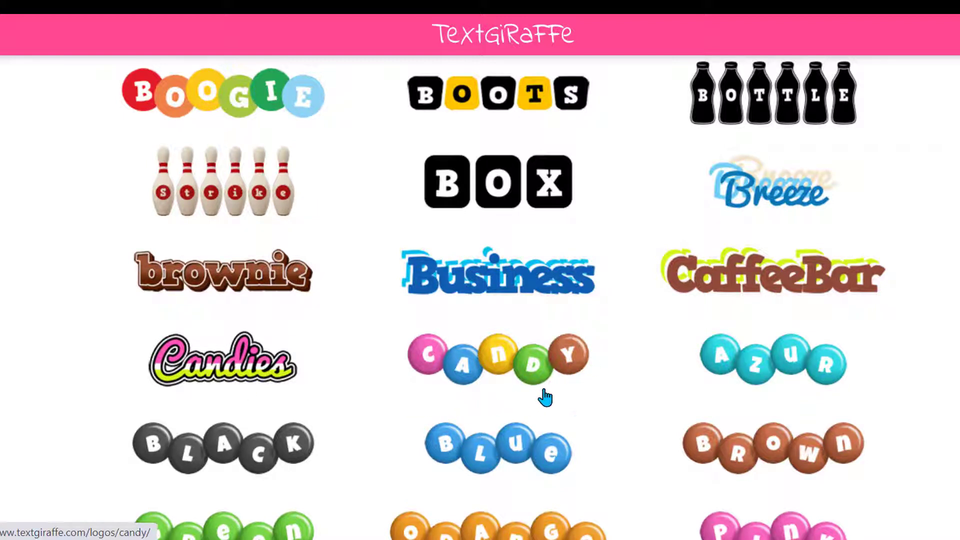
Generate a 'Fun Font' logo in the Strike bowling-pin style
click(212, 209)
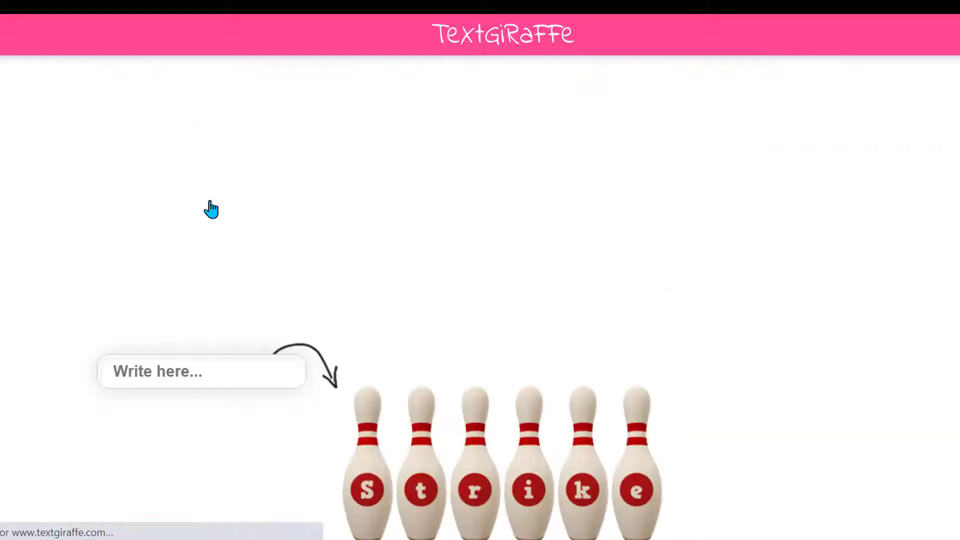
click(138, 365)
text(Fun Font)
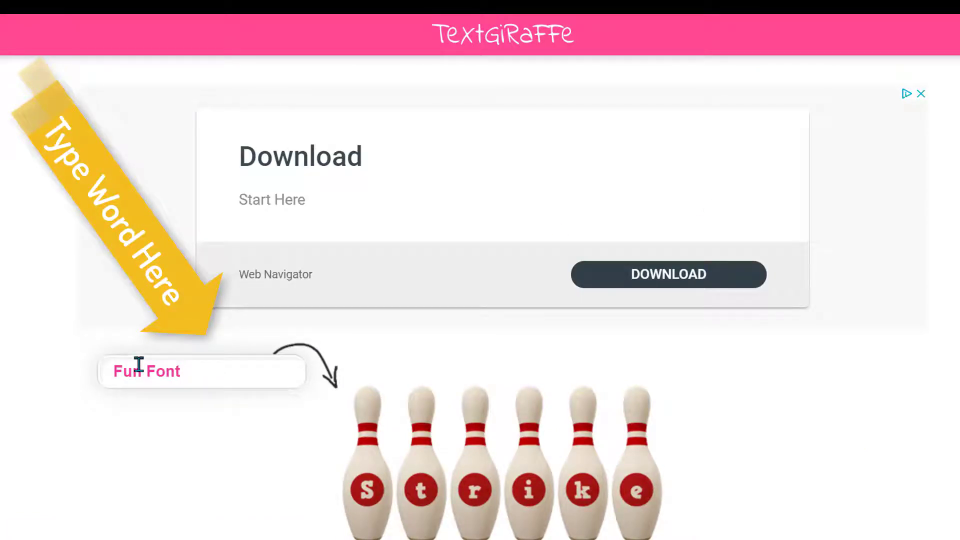
key(Return)
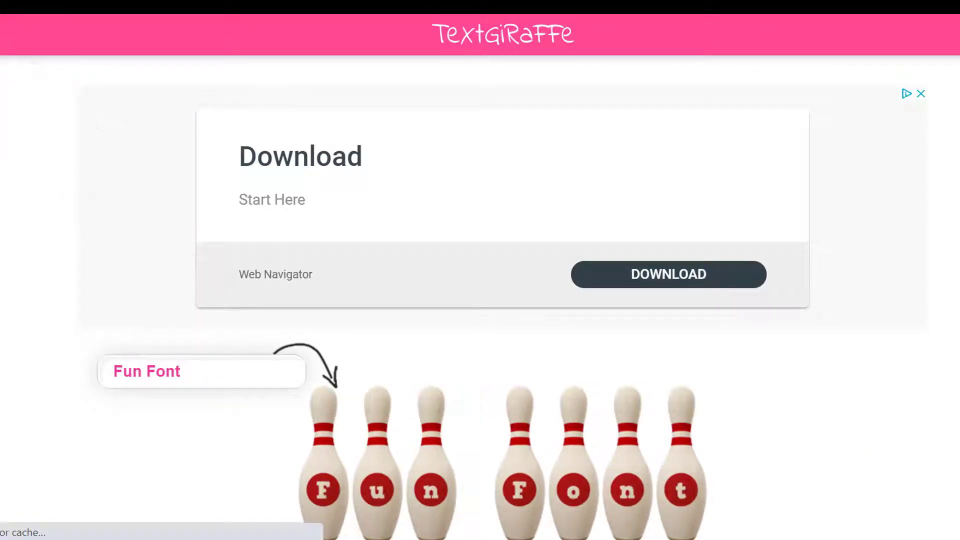
Open the small (height 200) bowling-pin logo image from the download page
scroll(480, 297, down, 4)
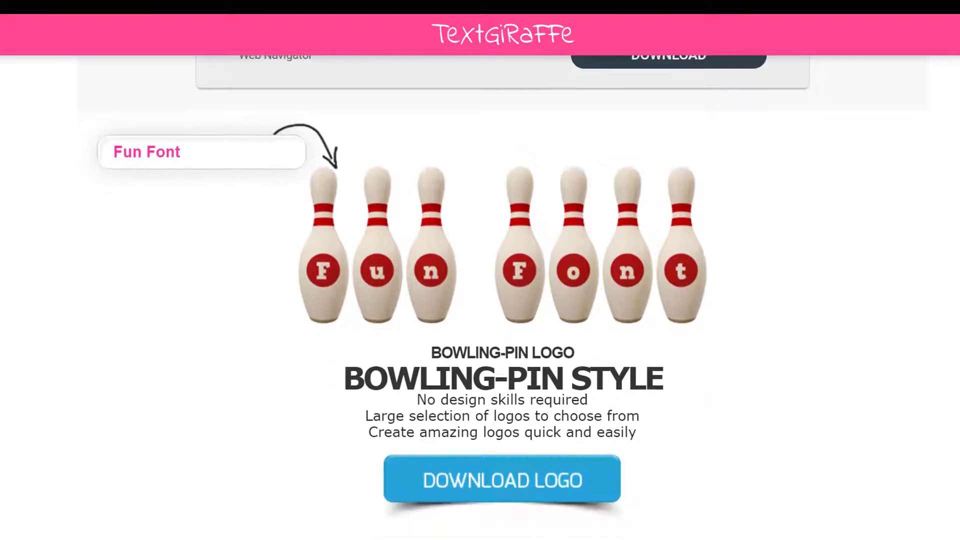
scroll(617, 279, down, 3)
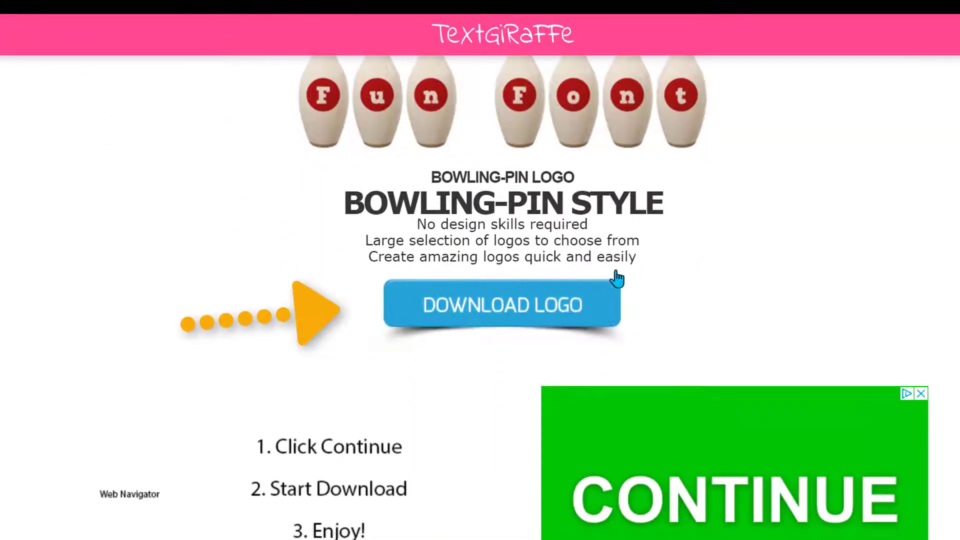
click(548, 307)
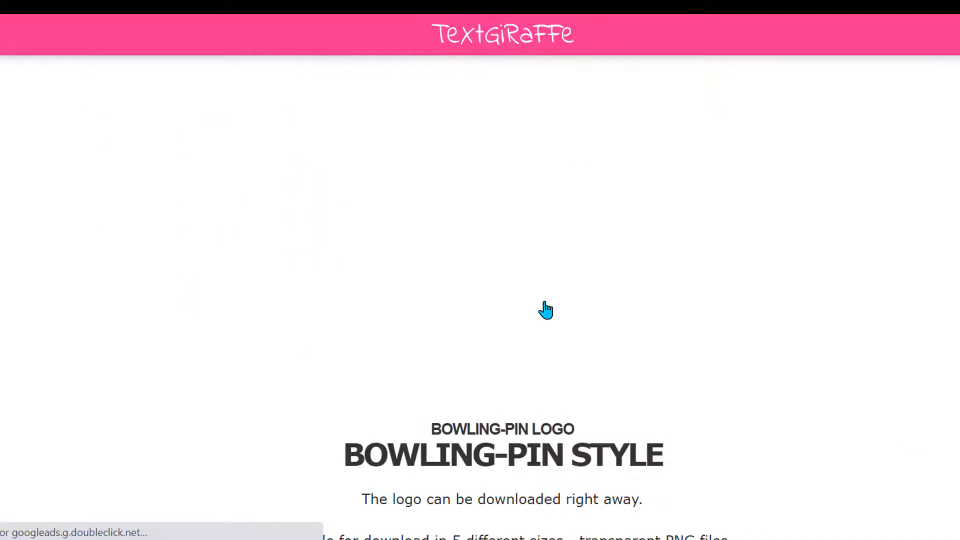
scroll(546, 311, down, 7)
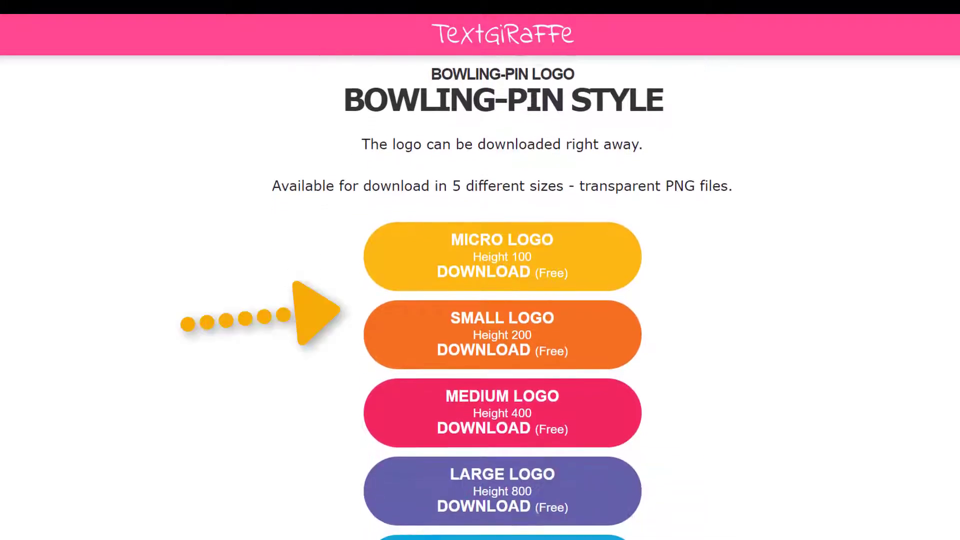
scroll(698, 244, down, 1)
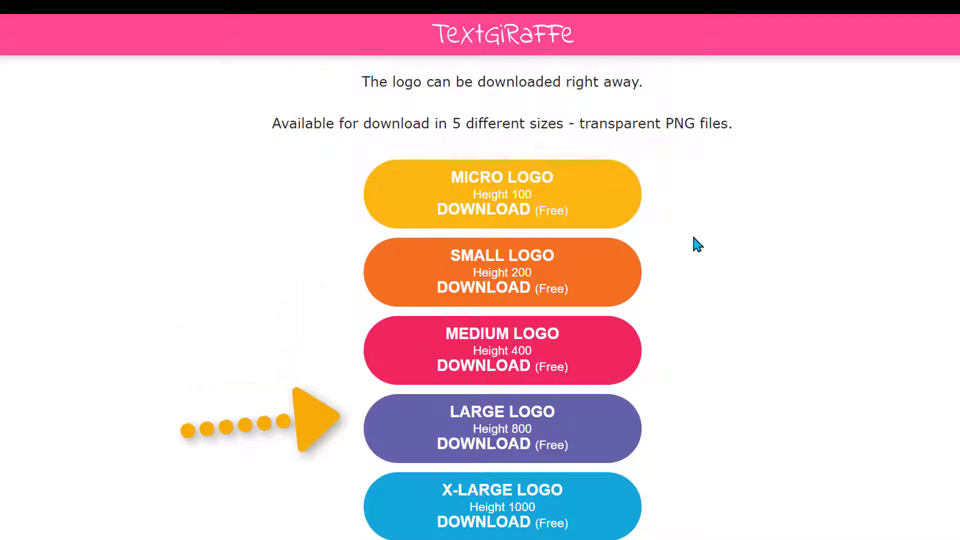
click(500, 287)
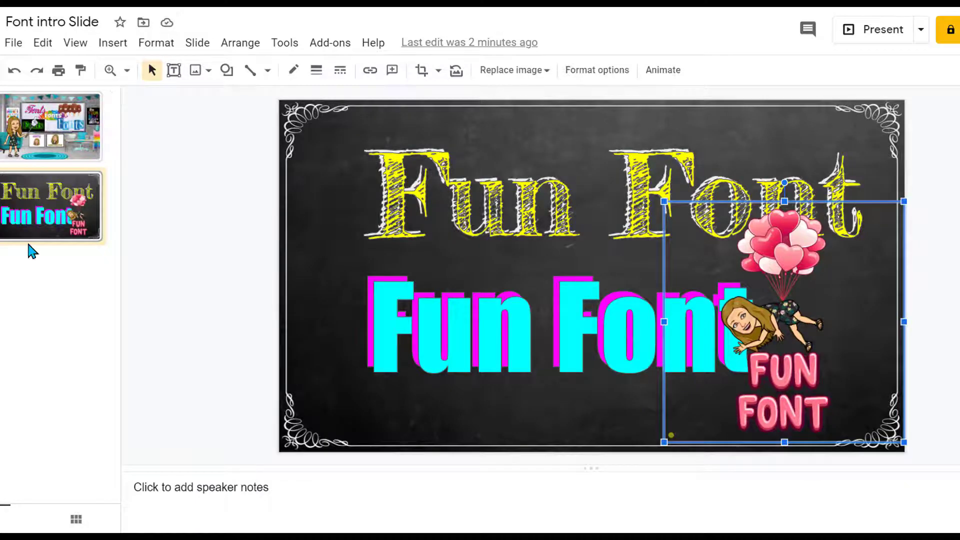
Add a new blank slide after slide 2 with Ctrl+M
click(31, 250)
key(ctrl+m)
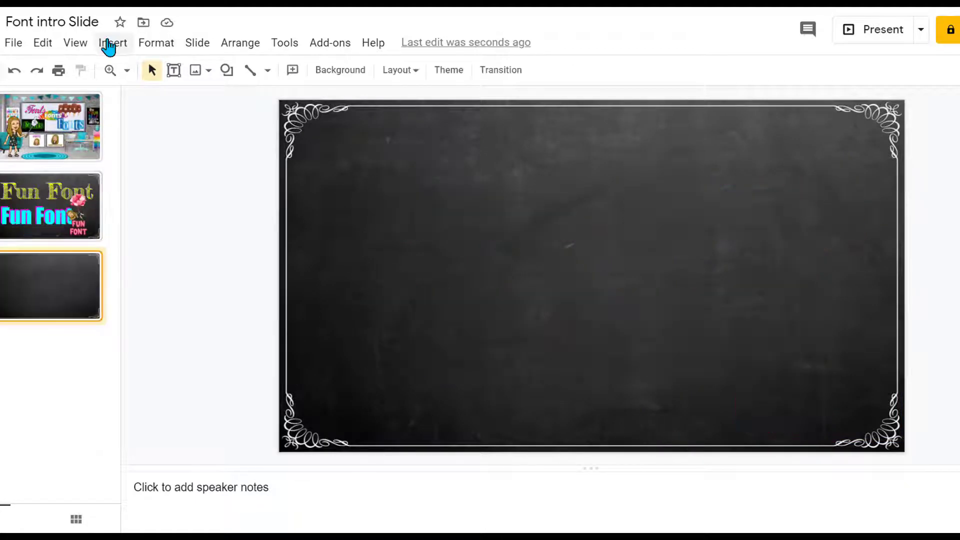
Insert the bowling-pin logo onto slide 3 by pasting its image URL
click(109, 47)
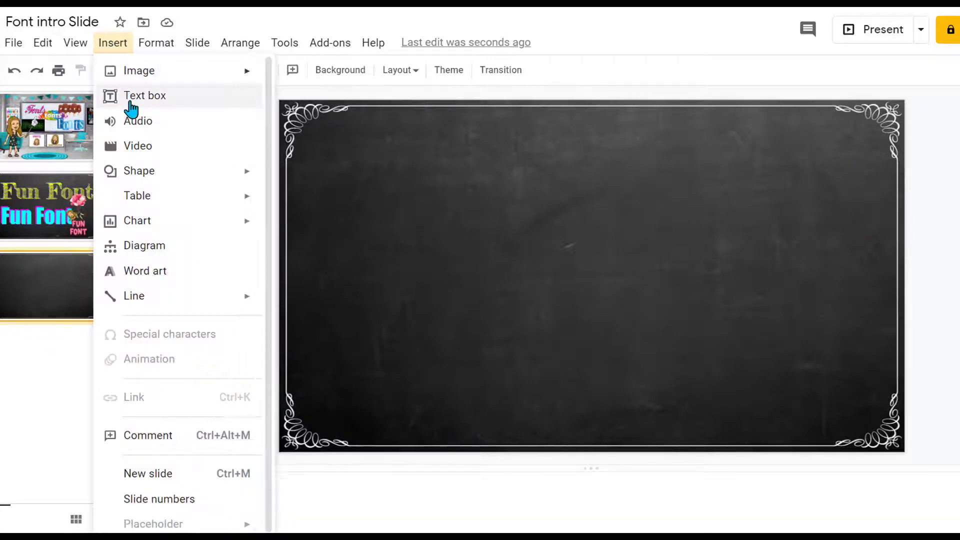
mouse_move(193, 74)
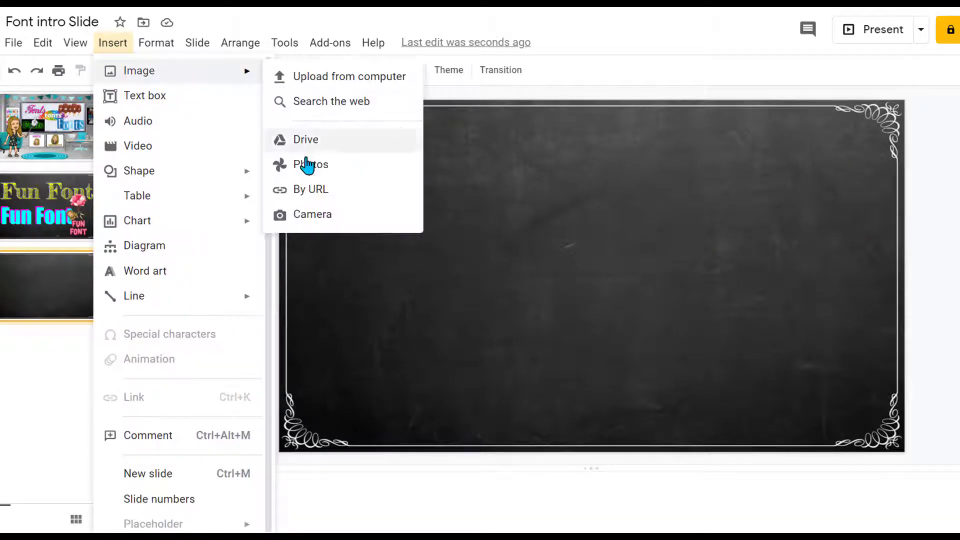
click(306, 192)
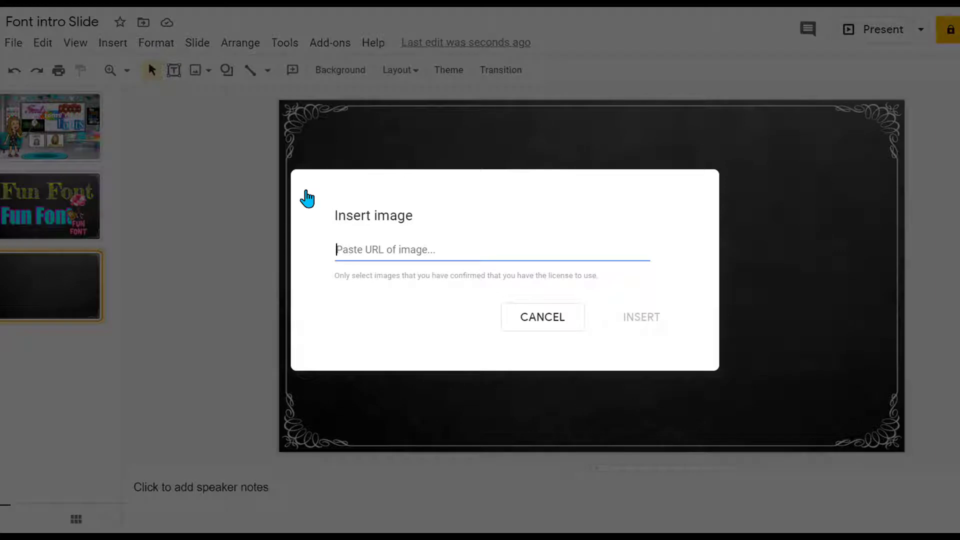
key(ctrl+v)
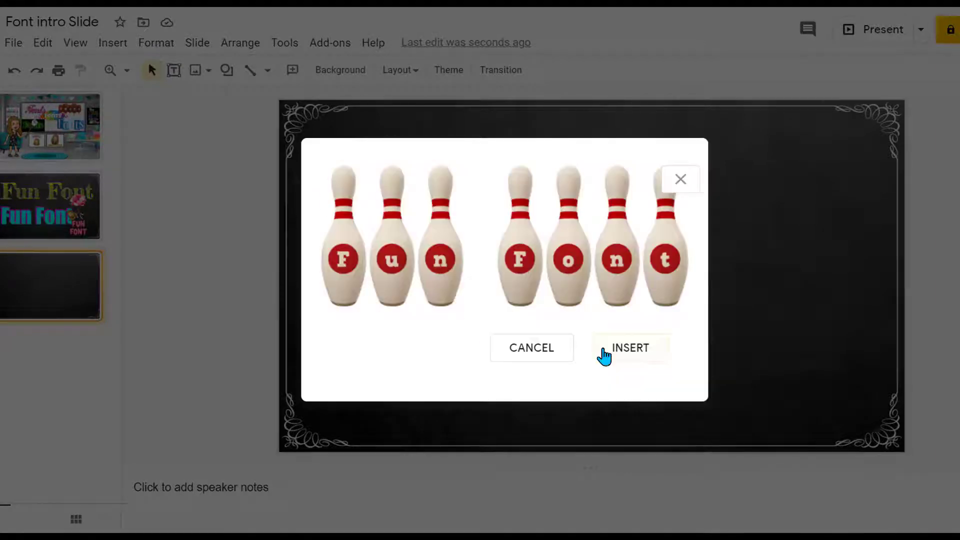
click(628, 352)
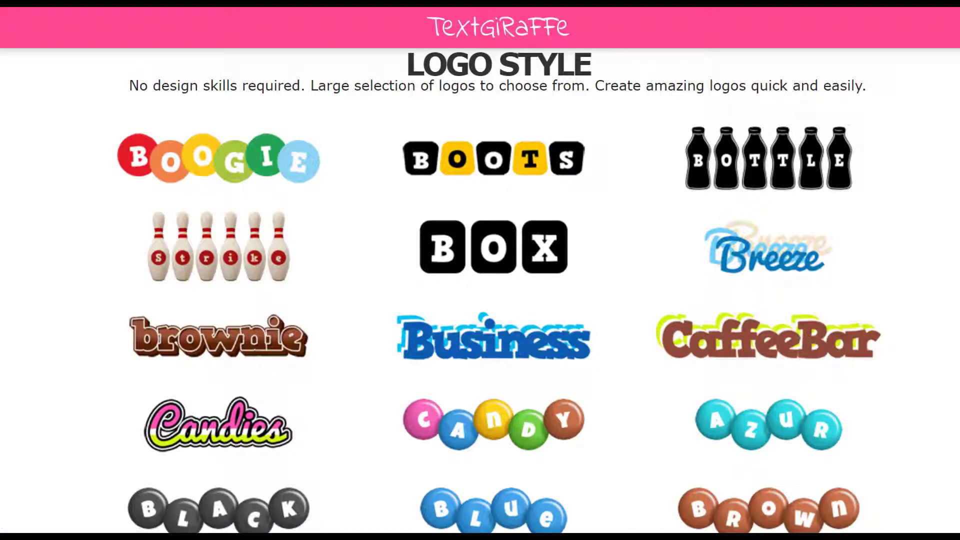
Browse to page 8 of the logo gallery and choose the popsicle Pinup style
scroll(500, 291, down, 2)
scroll(500, 291, down, 4)
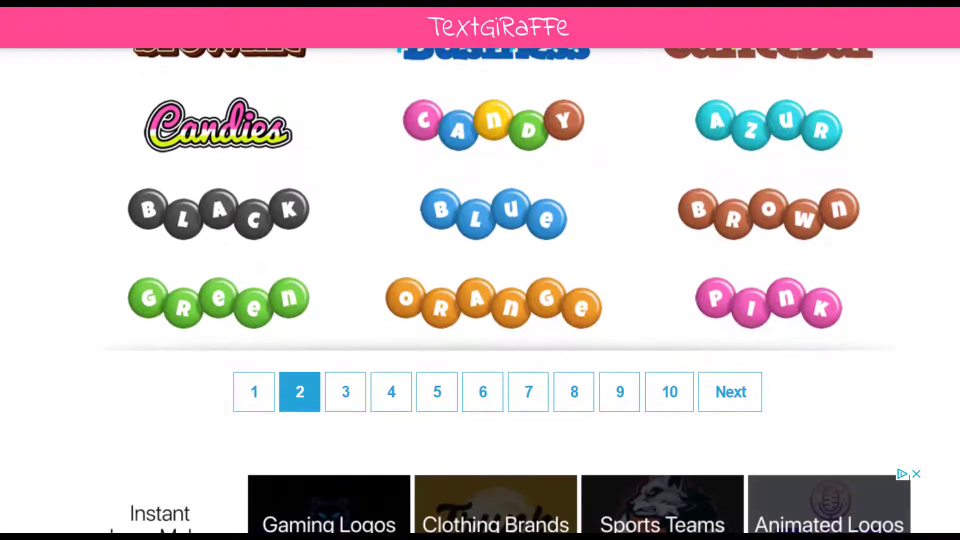
scroll(500, 291, up, 6)
scroll(499, 291, down, 3)
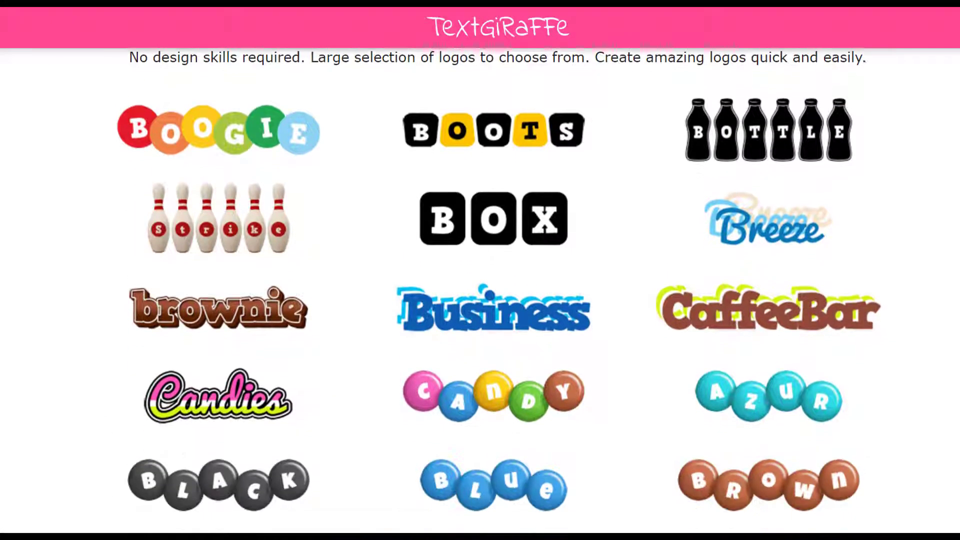
scroll(583, 425, down, 5)
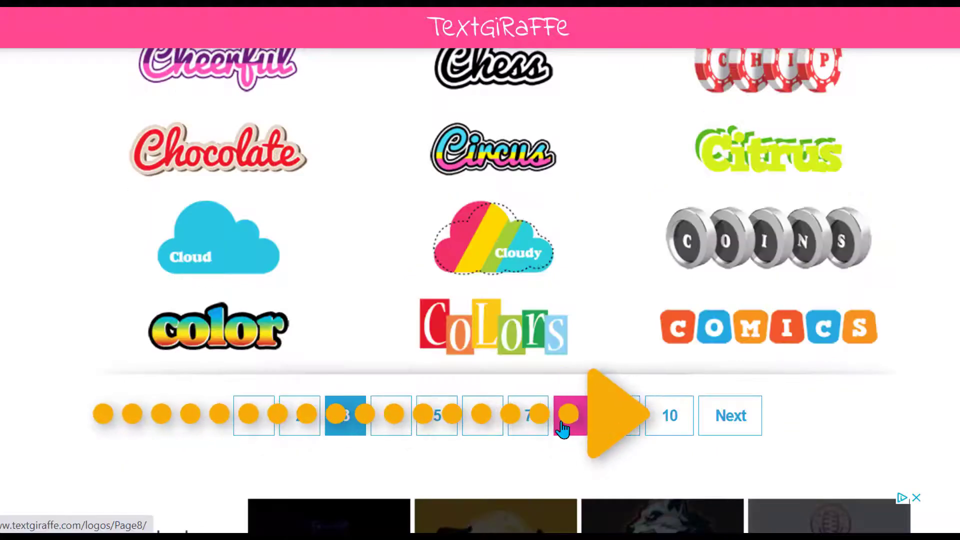
click(574, 416)
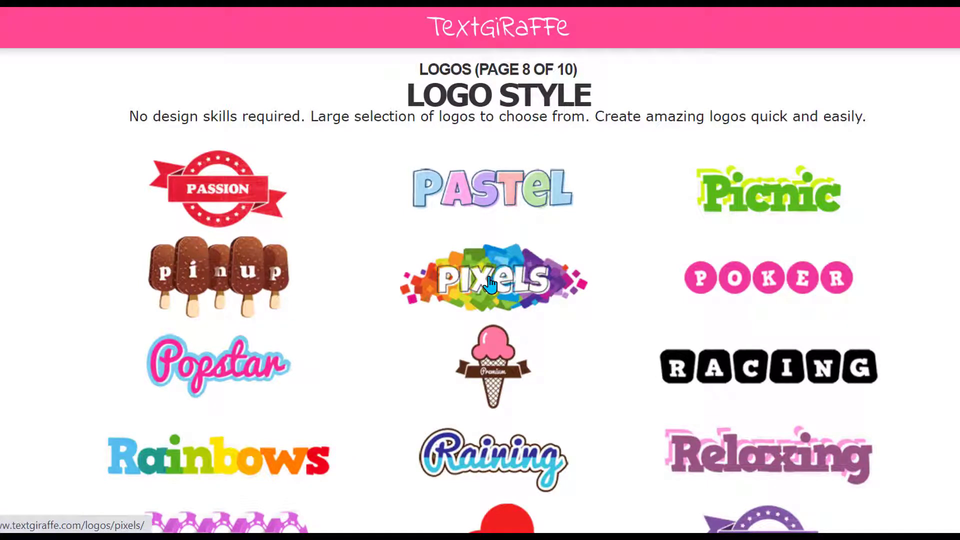
click(246, 300)
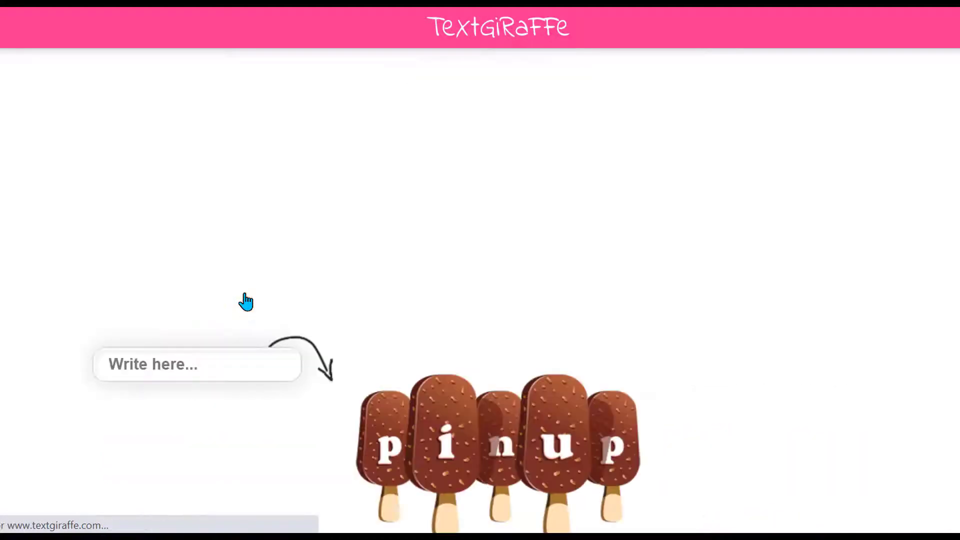
Generate the 'Fun Font' popsicle logo and open a downloadable size of it
click(133, 366)
text(Fun Font)
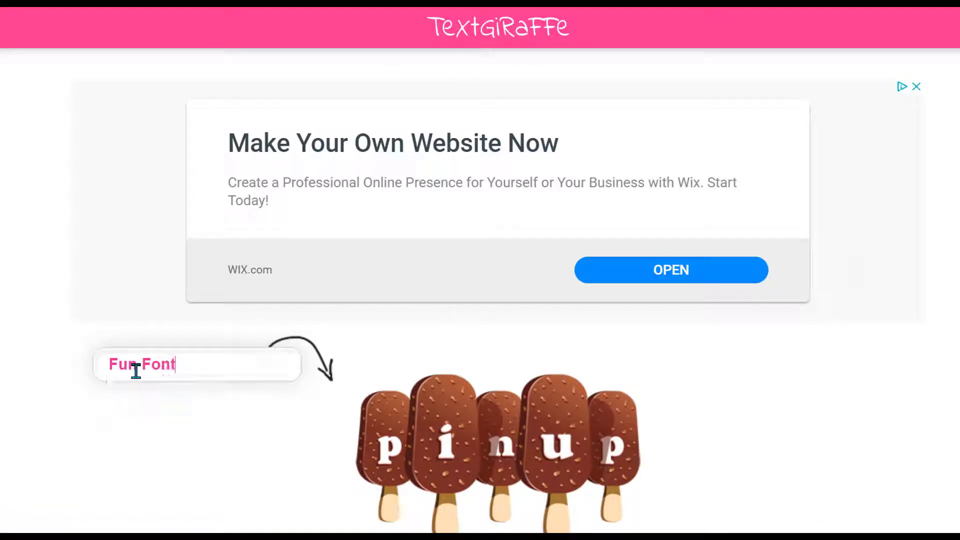
scroll(896, 242, down, 5)
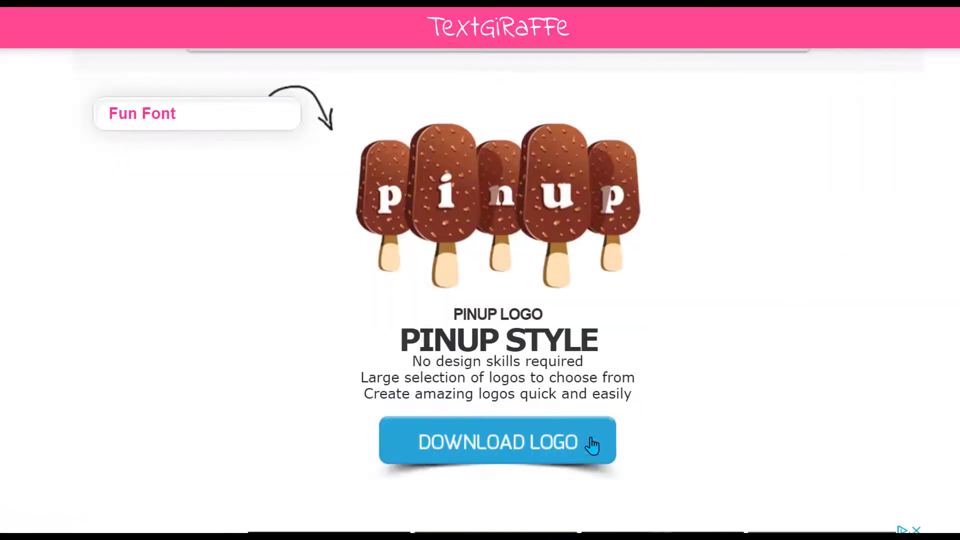
click(578, 454)
scroll(497, 290, down, 3)
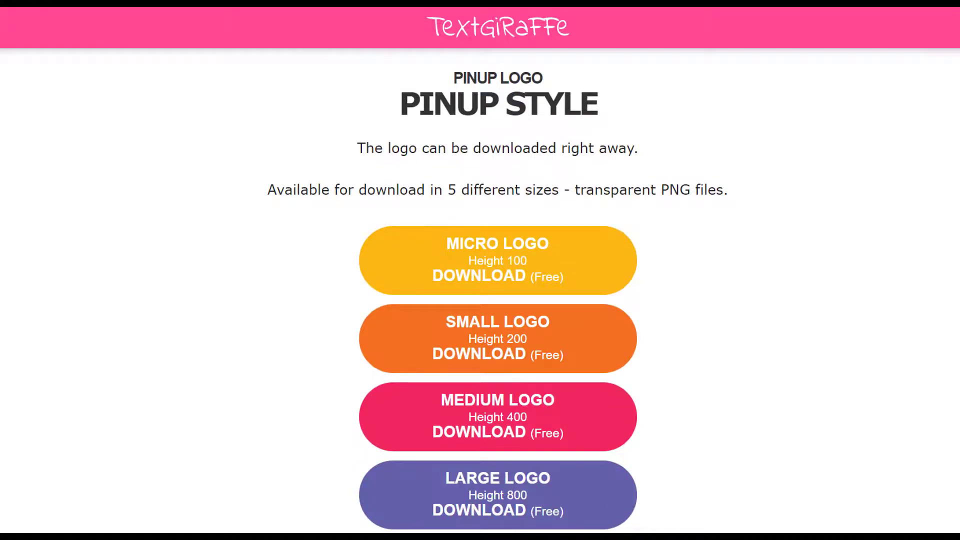
click(575, 415)
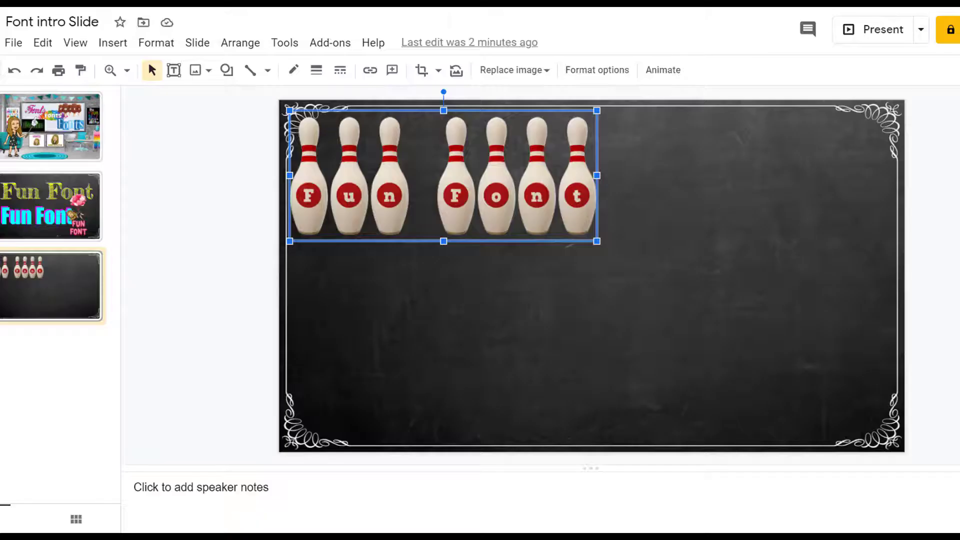
Insert the popsicle logo on slide 3 by pasting its image URL
click(113, 42)
mouse_move(150, 77)
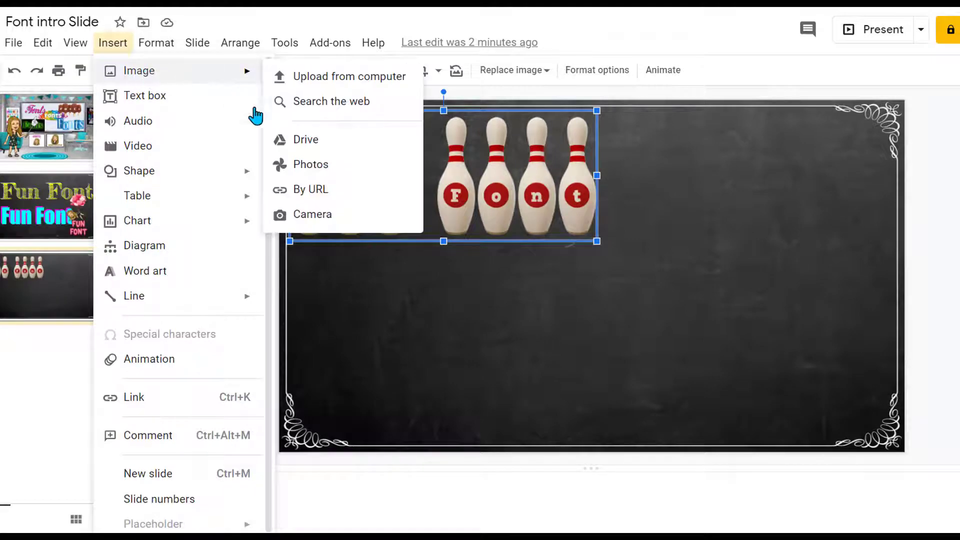
click(296, 189)
key(ctrl+v)
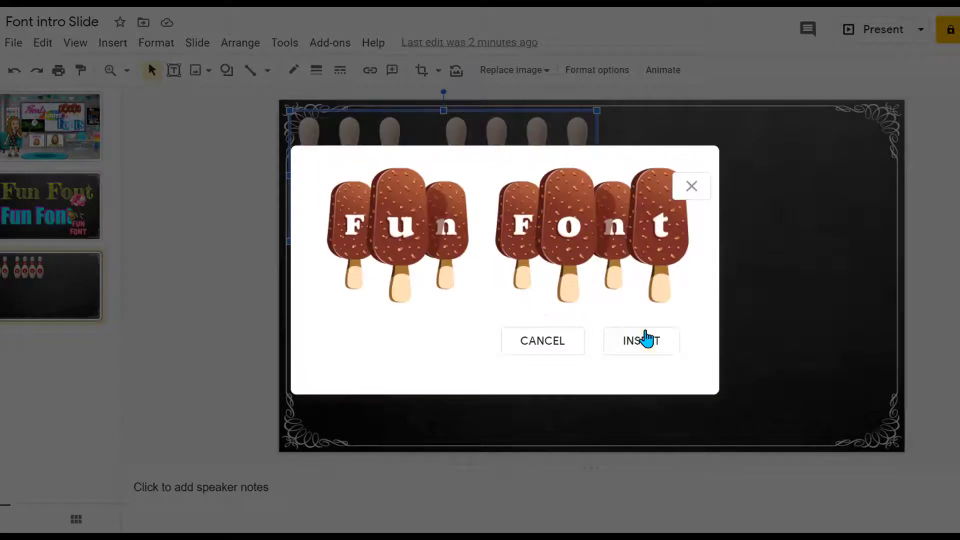
click(642, 341)
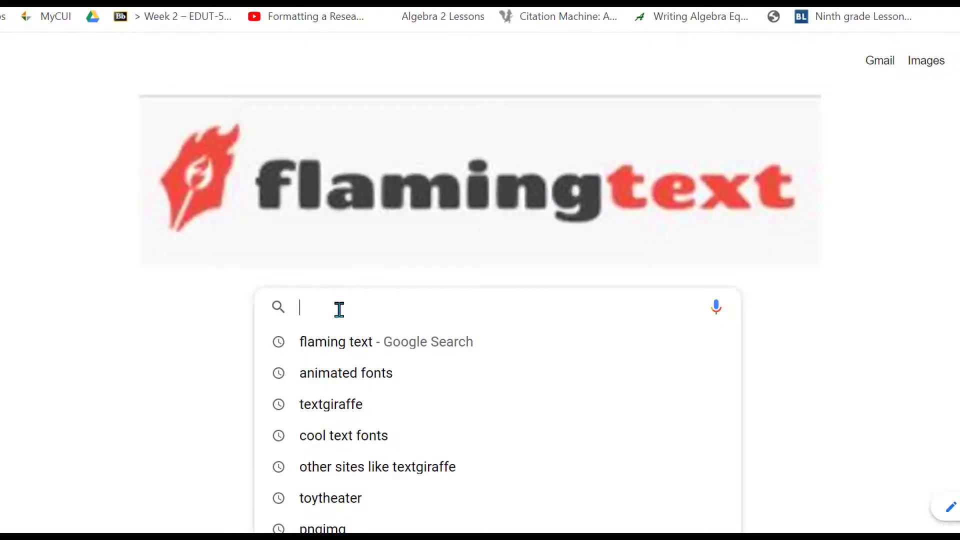
Open FlamingText's Alien Glow logo style and pick a green variation to customise
text(flaming text)
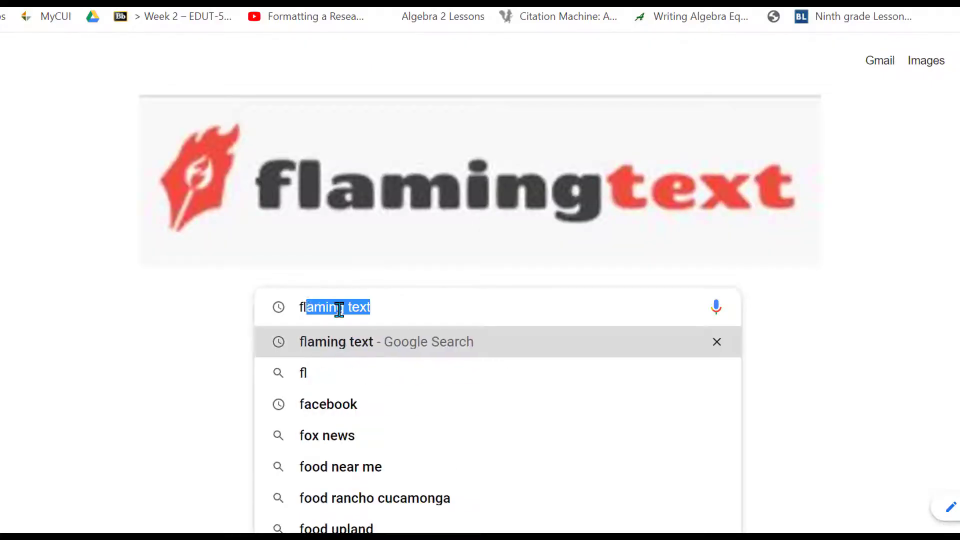
text(g)
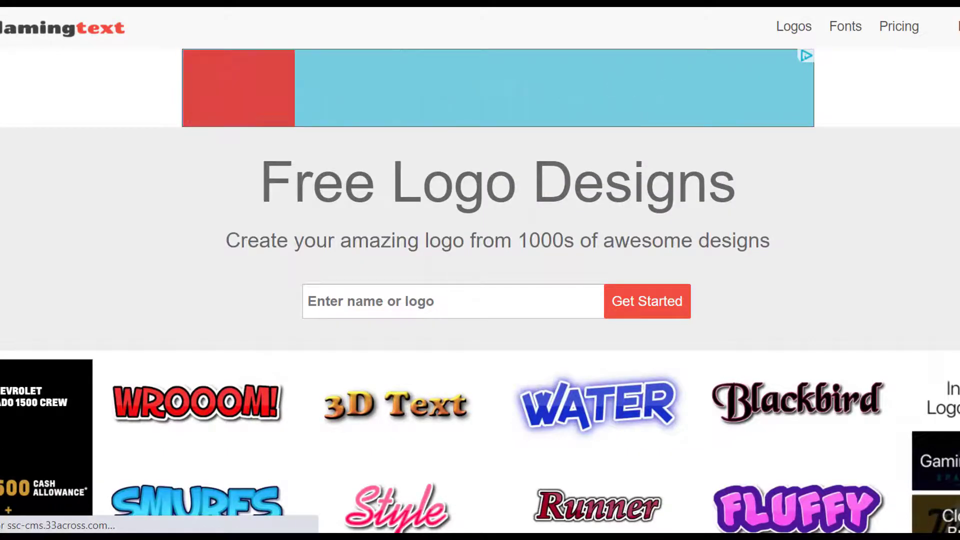
scroll(480, 270, down, 3)
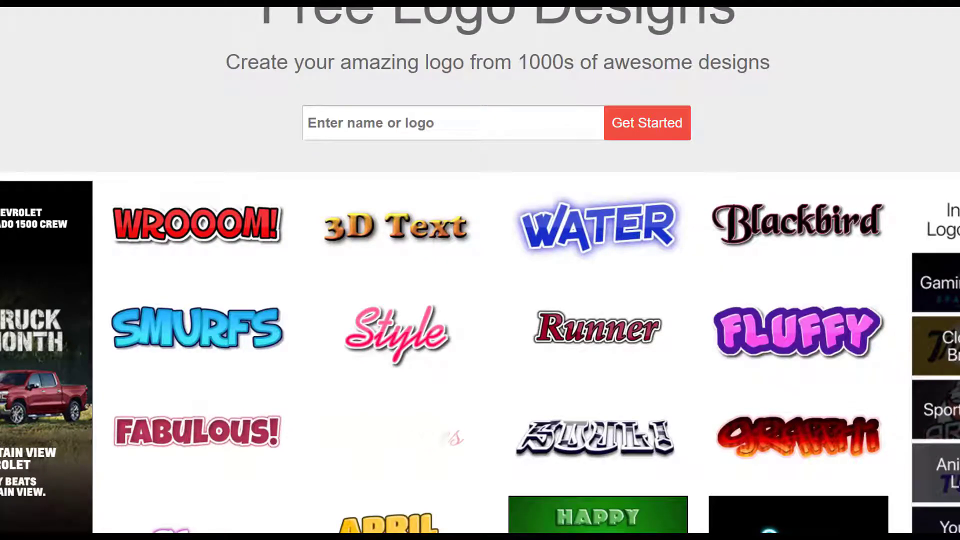
scroll(480, 270, down, 5)
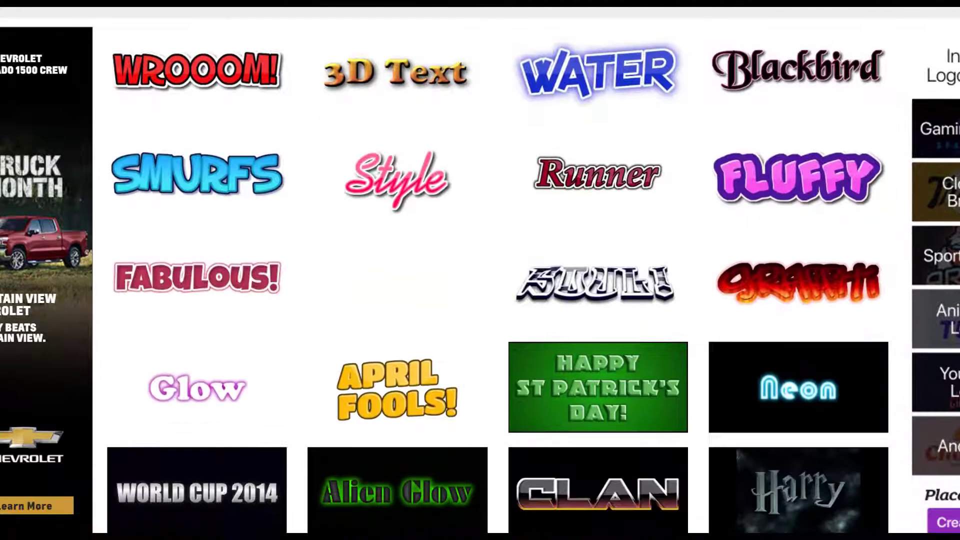
scroll(481, 270, down, 2)
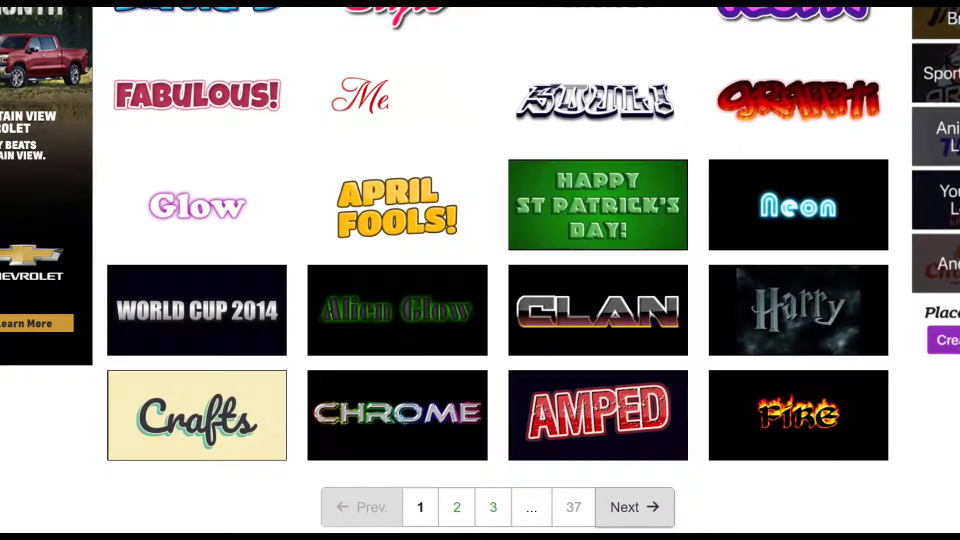
click(376, 310)
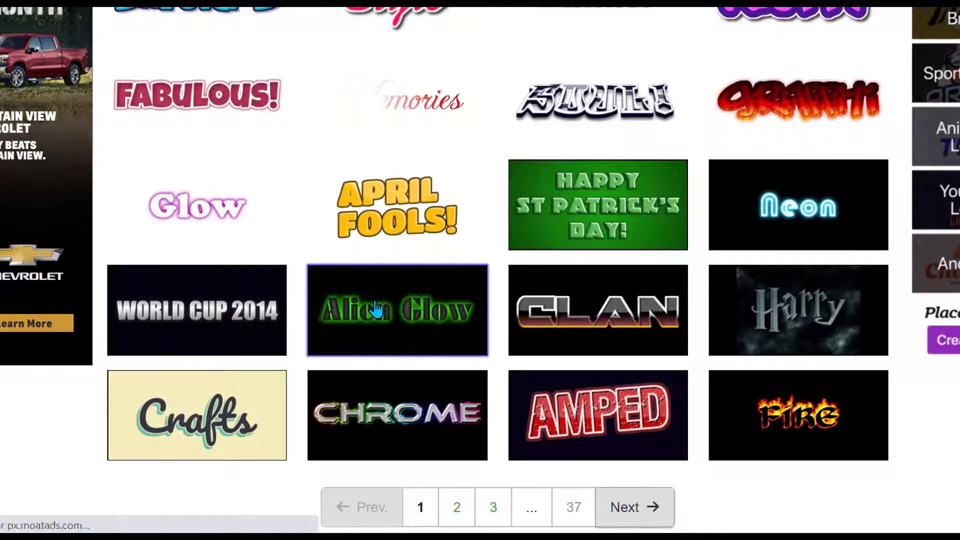
scroll(375, 306, down, 2)
scroll(106, 242, down, 2)
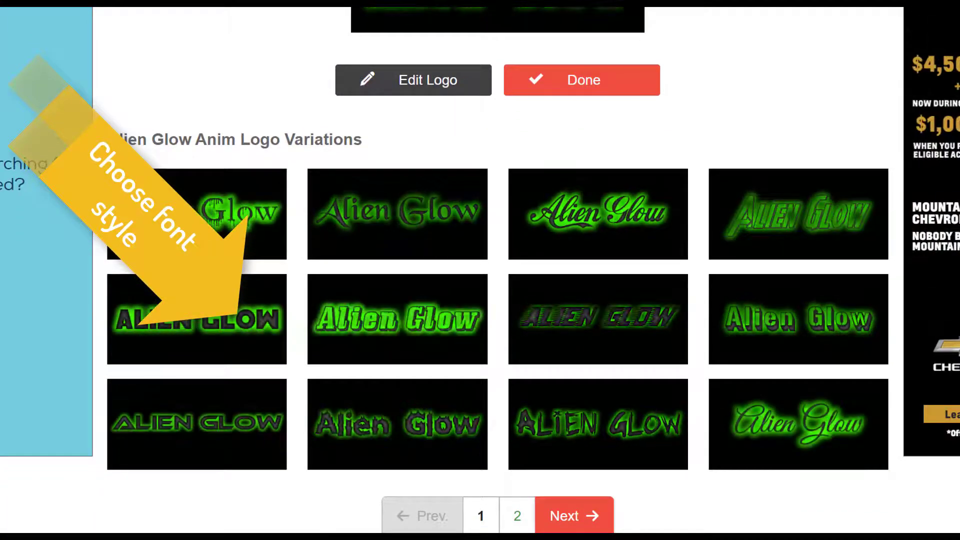
click(404, 254)
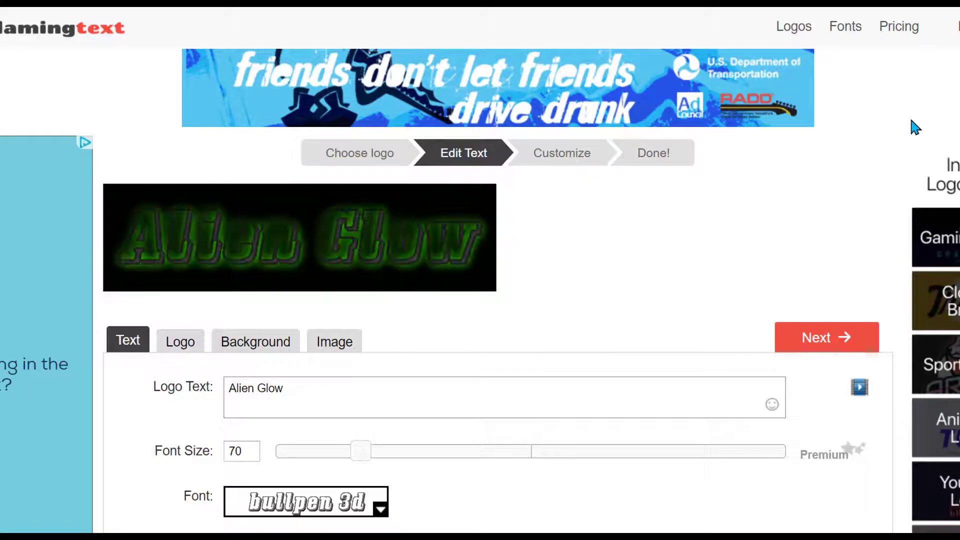
Change the logo text to 'Fun Font', choose a new font, and set a cyan glow
scroll(909, 120, down, 2)
scroll(480, 270, down, 2)
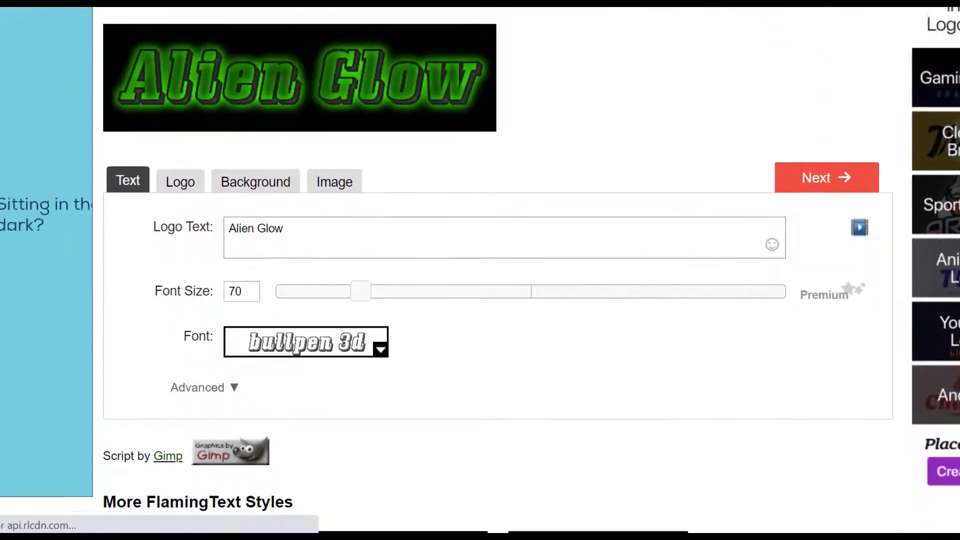
click(318, 222)
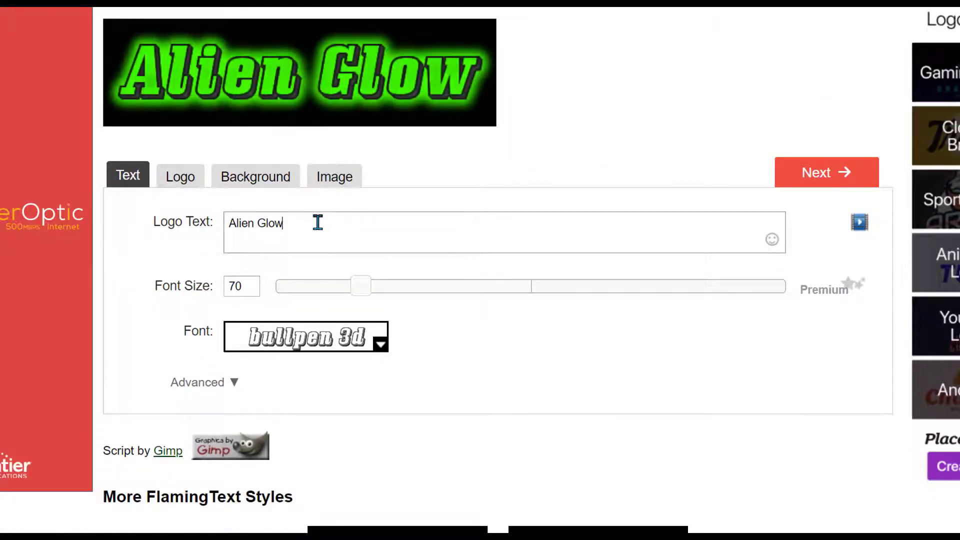
text(Fun Font)
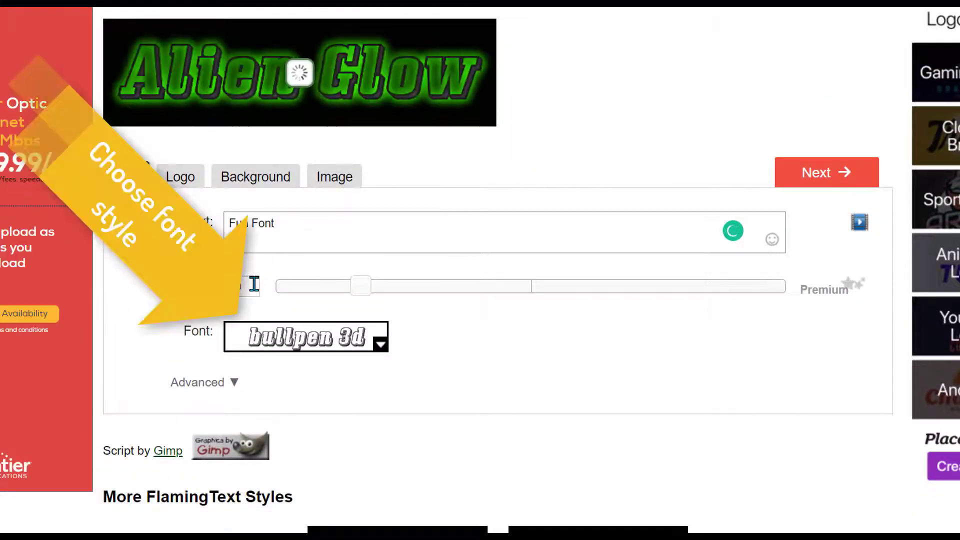
click(380, 345)
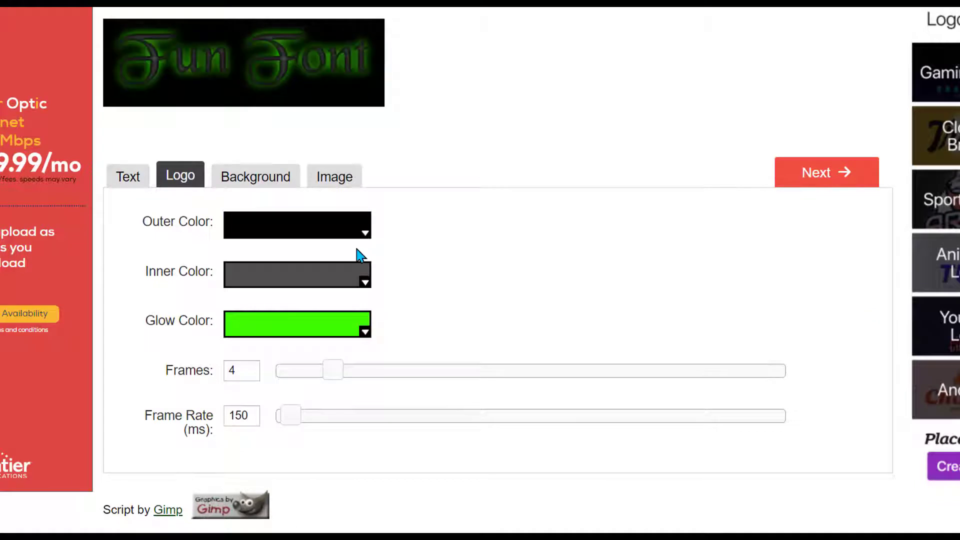
click(365, 332)
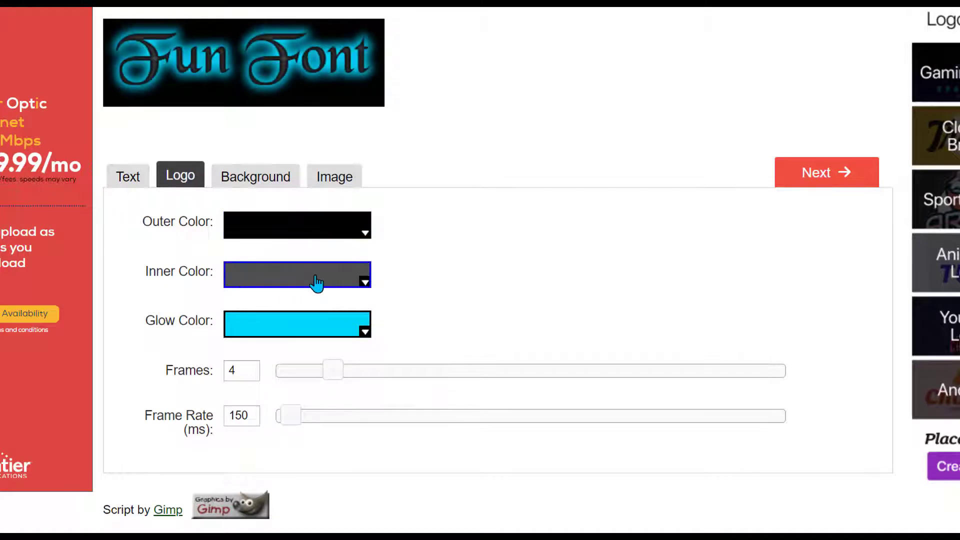
click(251, 179)
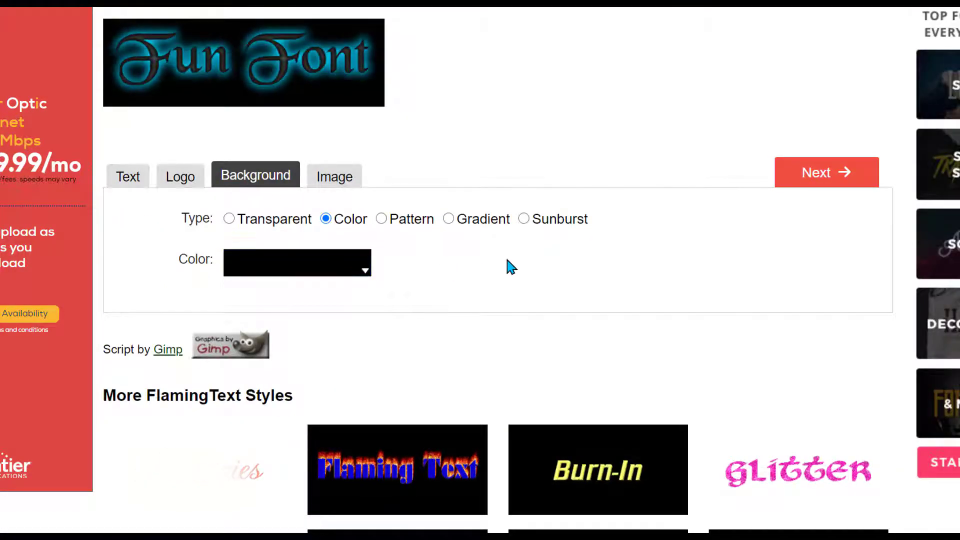
Generate the cyan Fun Font logo and download it as a GIF
click(817, 173)
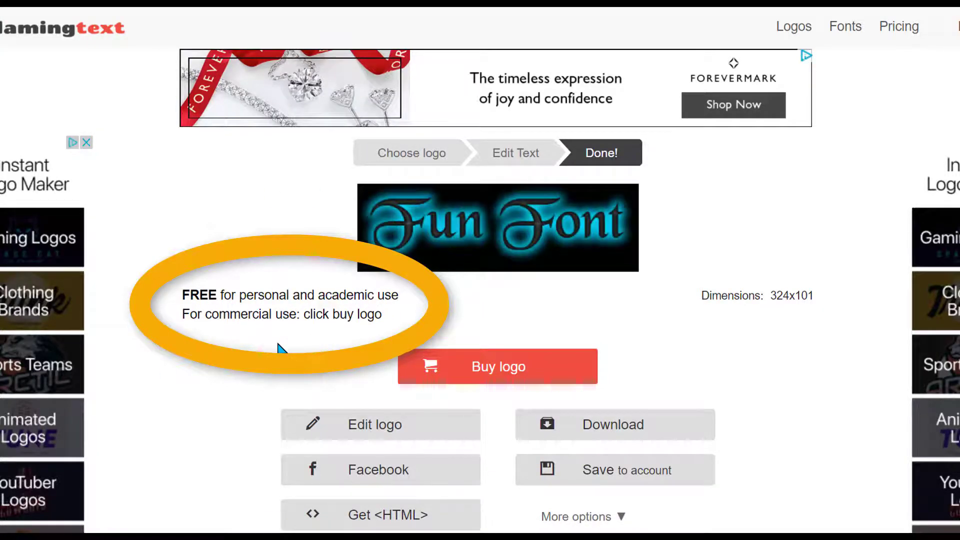
click(570, 367)
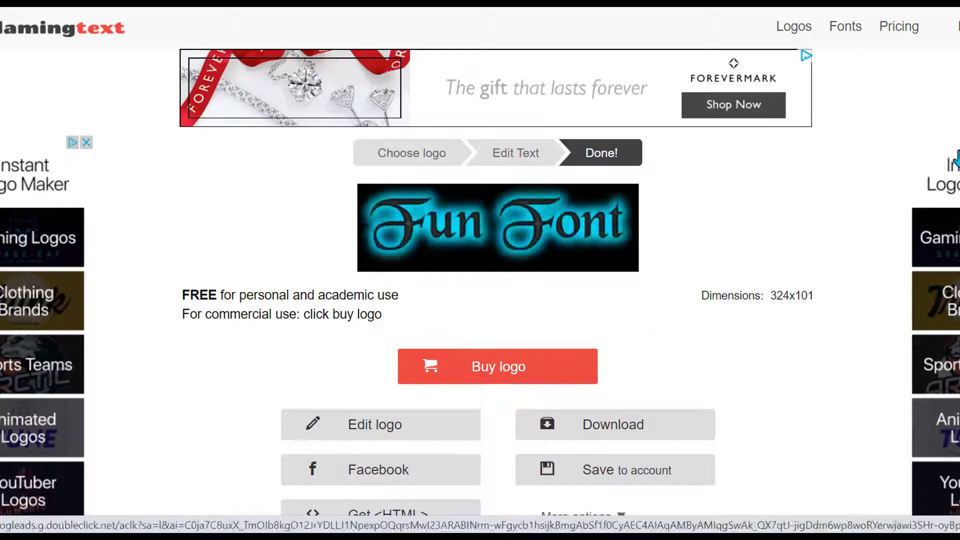
scroll(231, 210, down, 3)
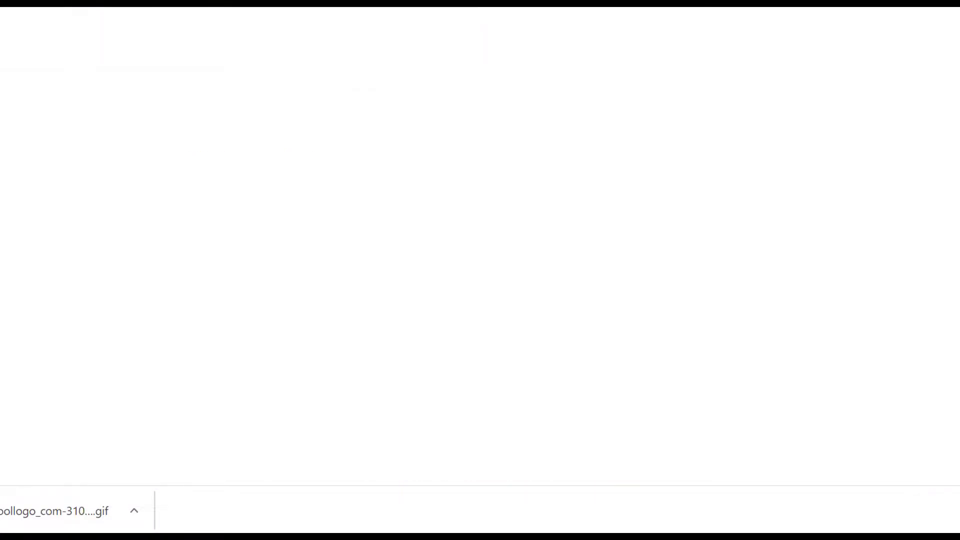
click(112, 42)
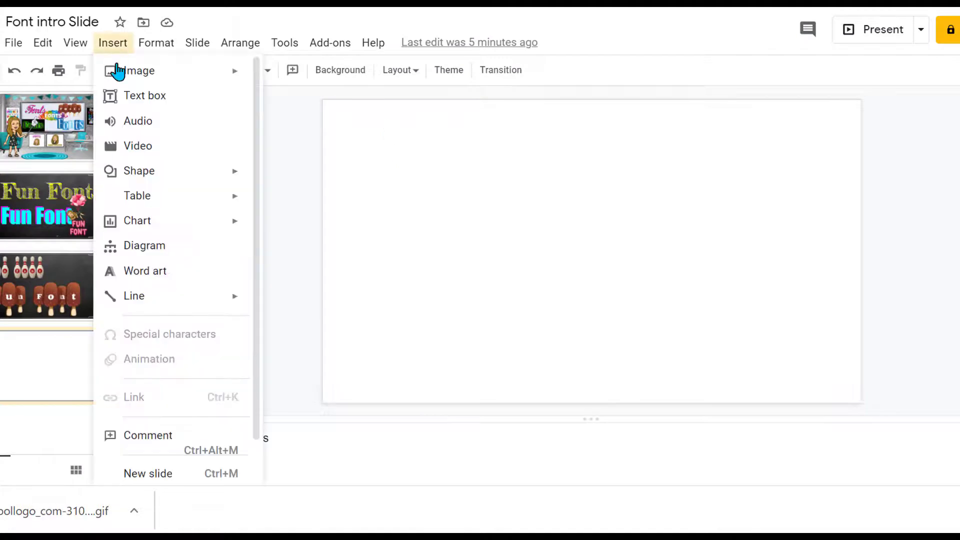
Upload coollogo_com-310854310 from Downloads onto the fourth slide
mouse_move(124, 84)
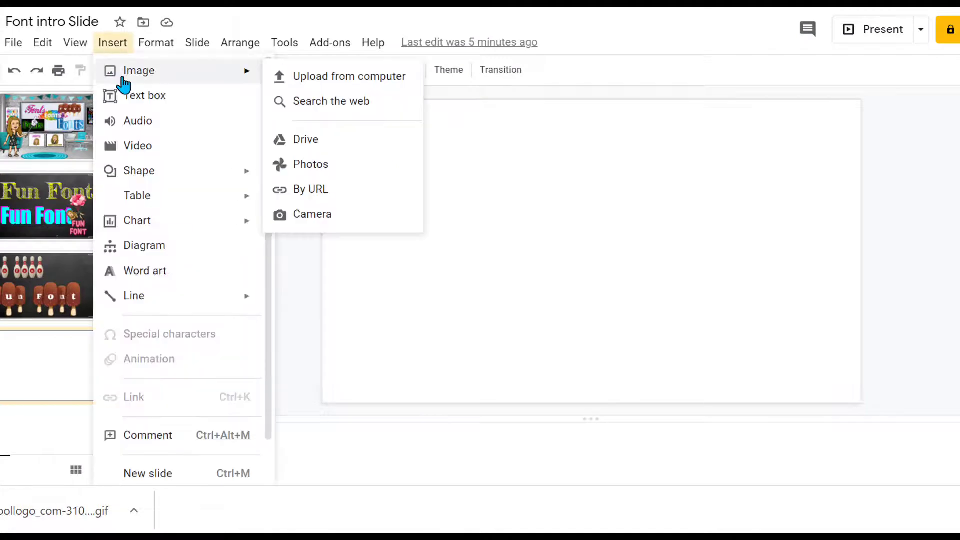
click(321, 80)
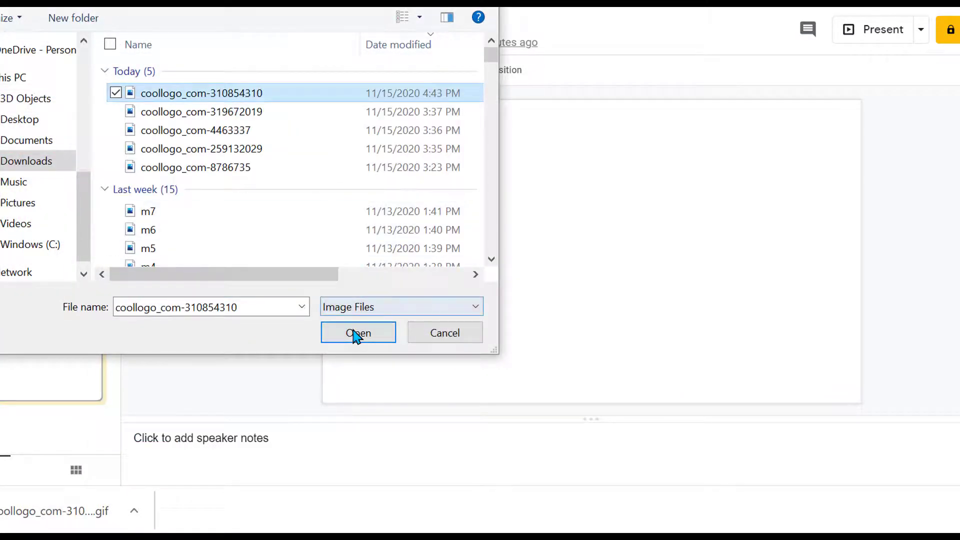
click(357, 334)
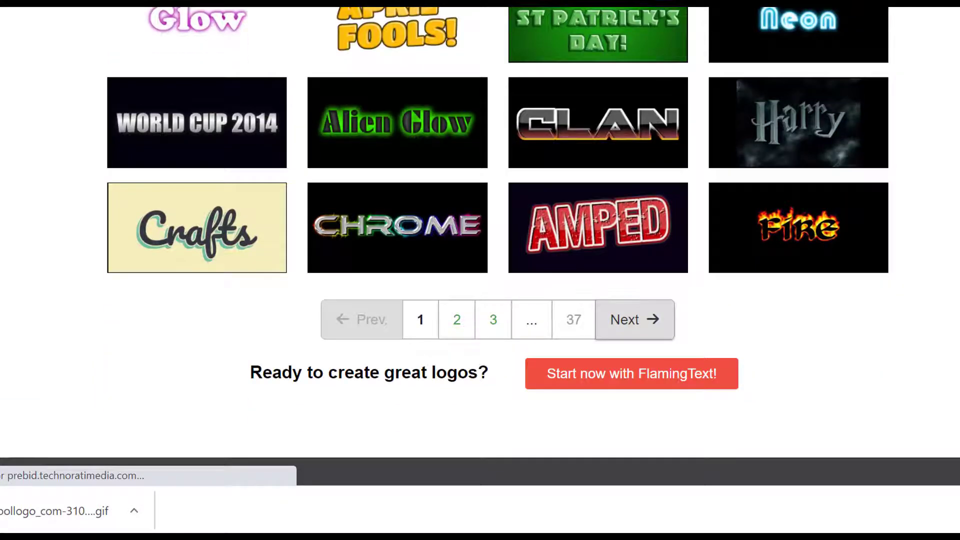
Page through FlamingText's logo gallery to page 4
click(457, 327)
scroll(458, 334, down, 6)
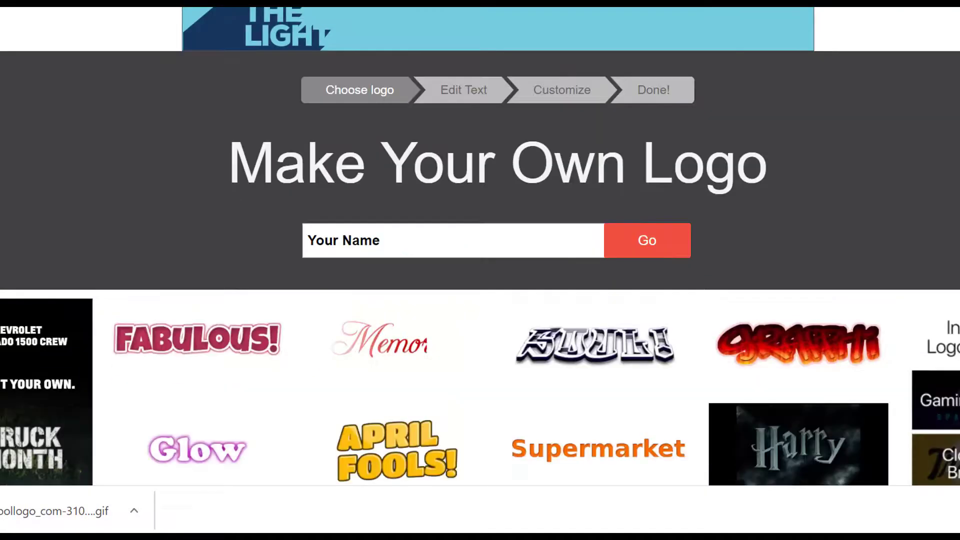
scroll(480, 250, down, 1)
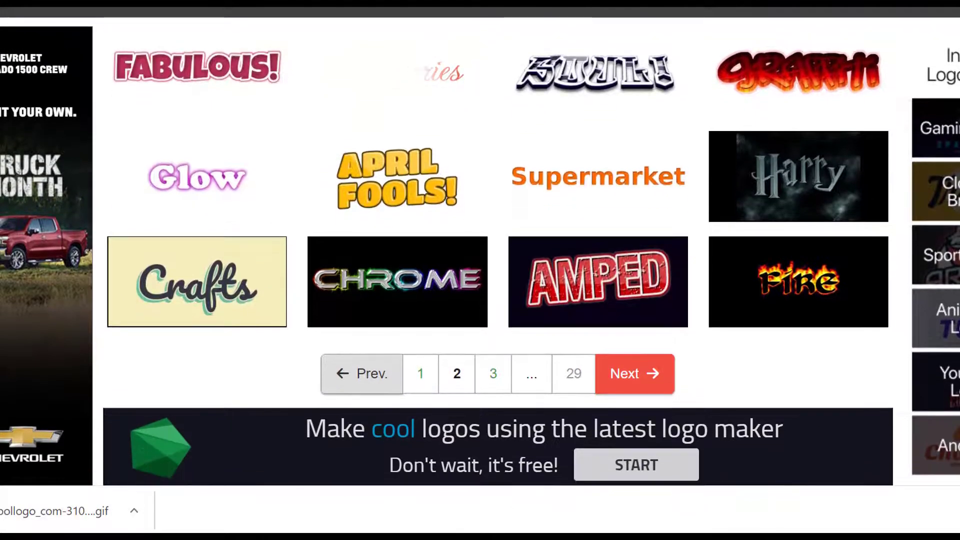
click(491, 375)
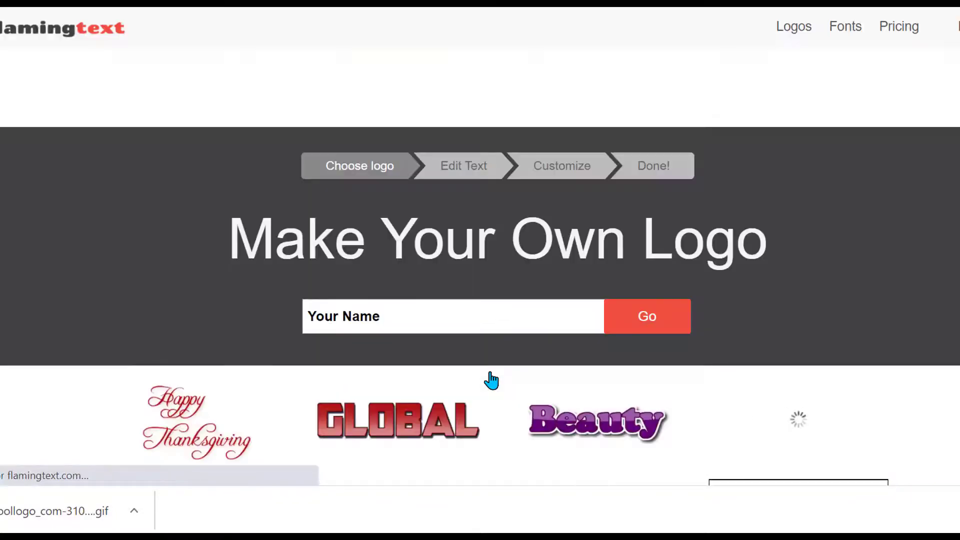
scroll(490, 380, down, 3)
scroll(480, 300, down, 4)
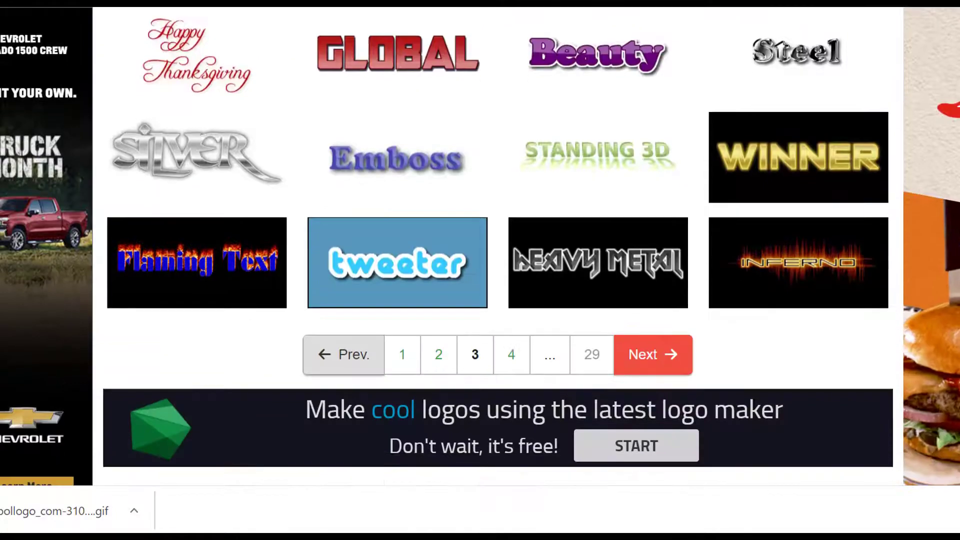
click(525, 348)
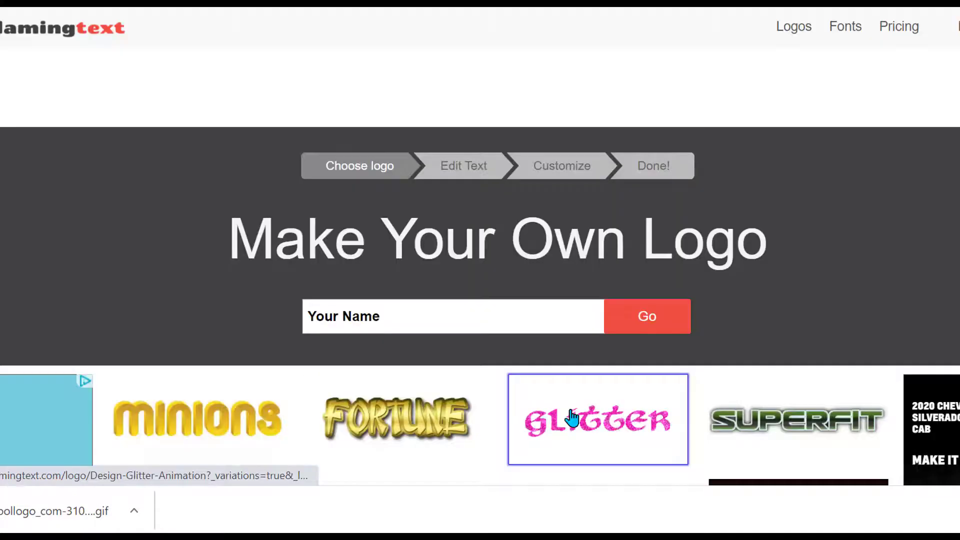
Choose the Glitter style and generate the pink balloon 'Fun Font' logo
click(572, 418)
click(435, 278)
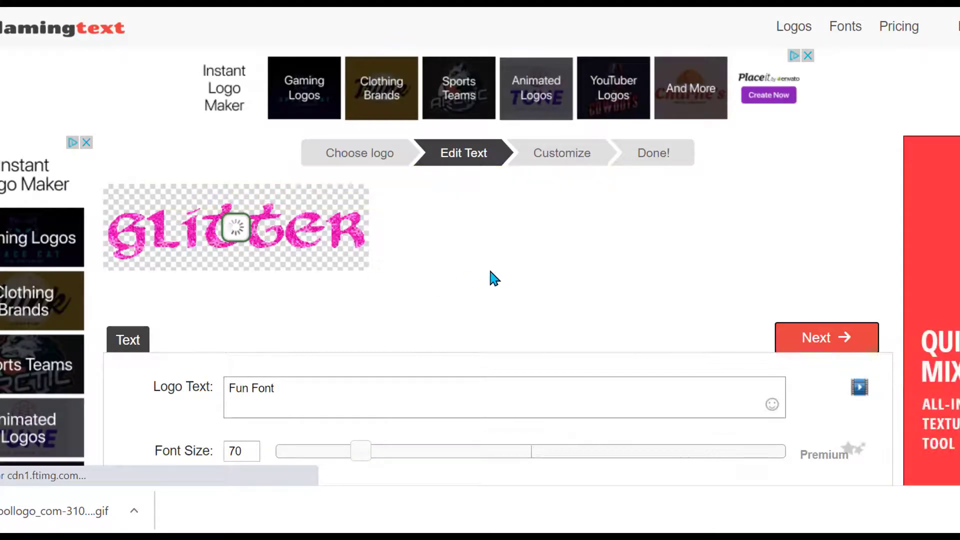
key(Return)
scroll(491, 277, down, 1)
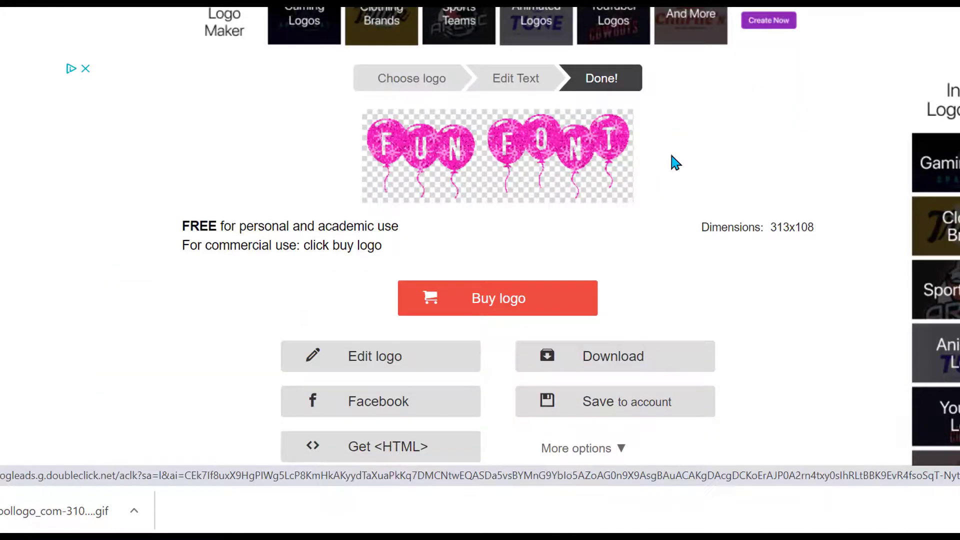
Download the pink balloon logo as a GIF and upload the newest coollogo file to the slide
click(615, 367)
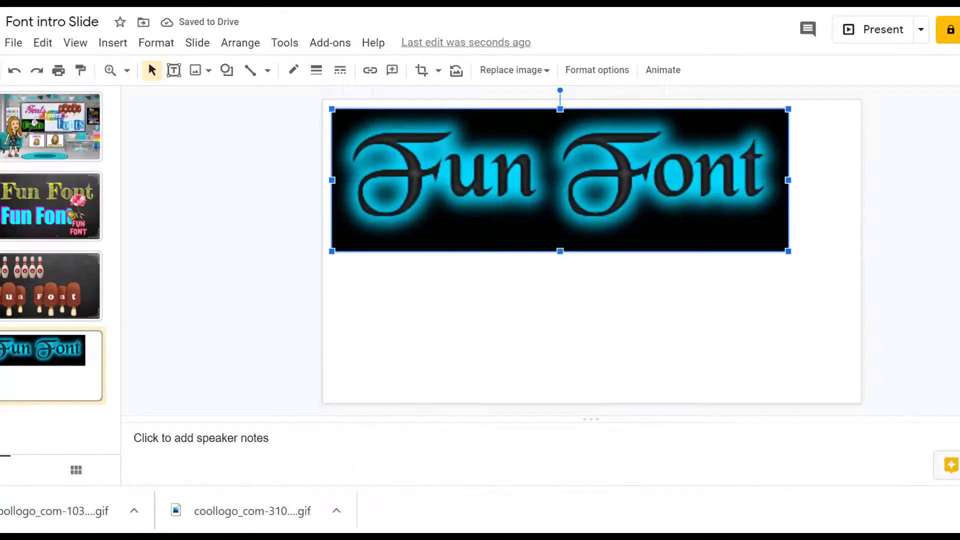
click(112, 50)
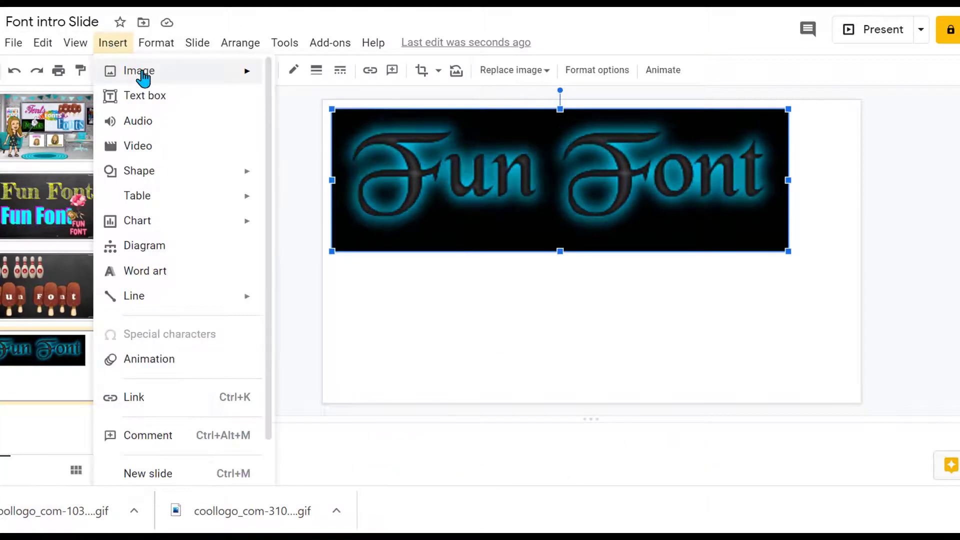
mouse_move(155, 80)
click(317, 81)
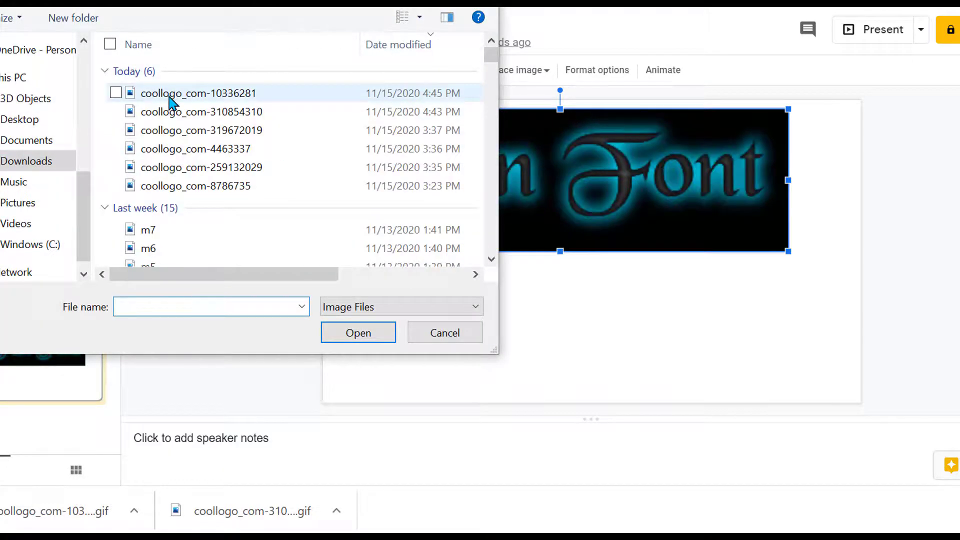
click(172, 96)
click(356, 332)
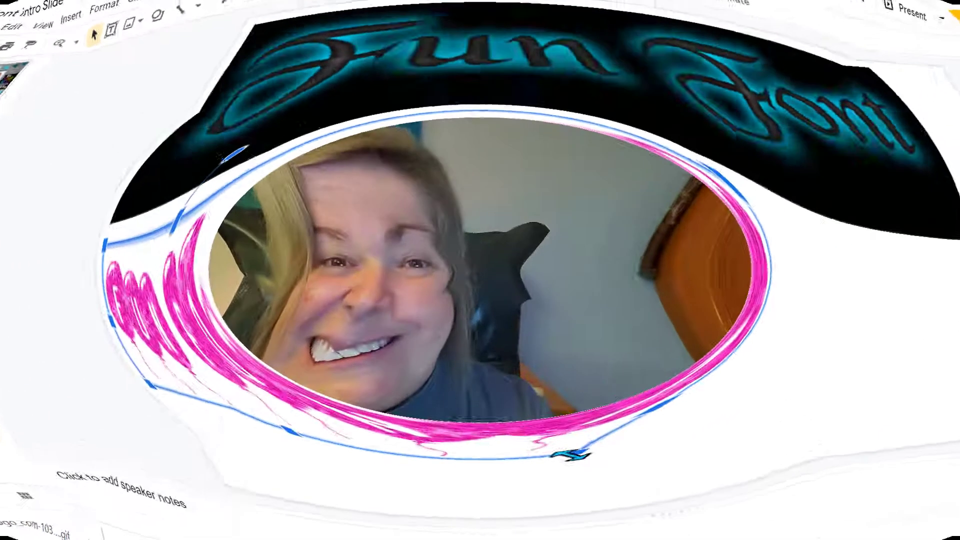